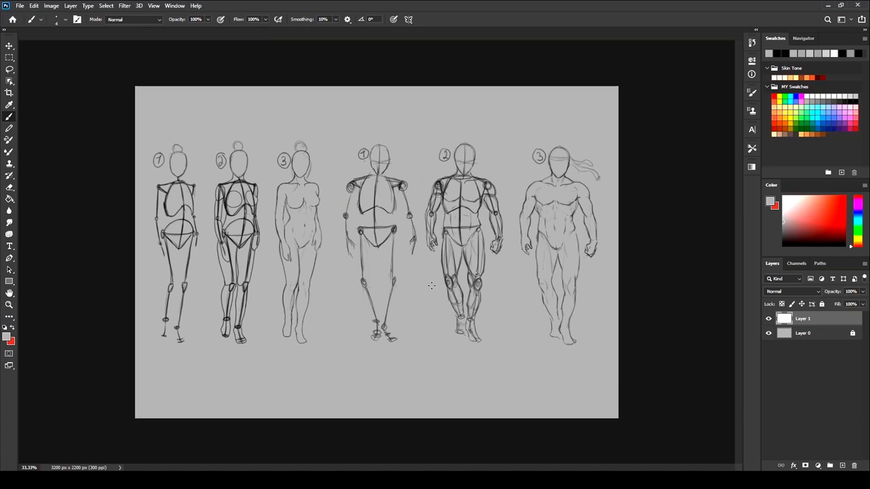
# Keep Layer 1 active, set the brush colour to black, and mark strokes above the heads of the six figure studies
pyautogui.hotkey('alt', '[')
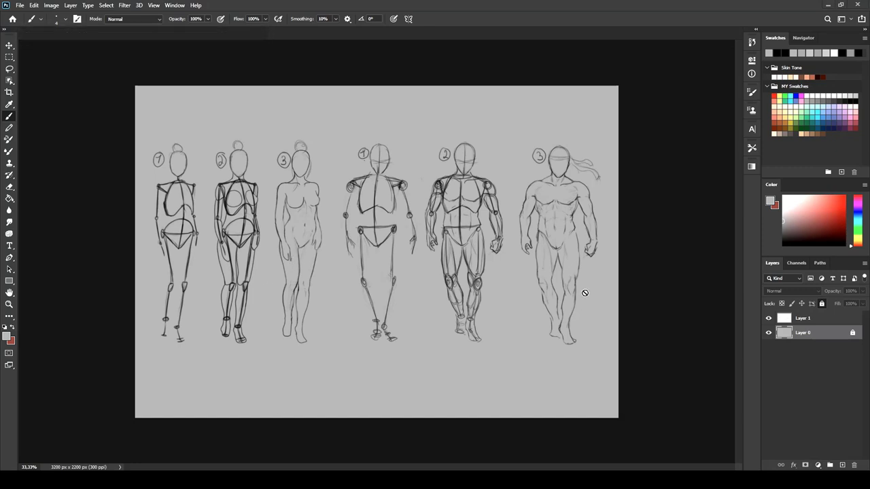
pyautogui.hotkey('alt', ']')
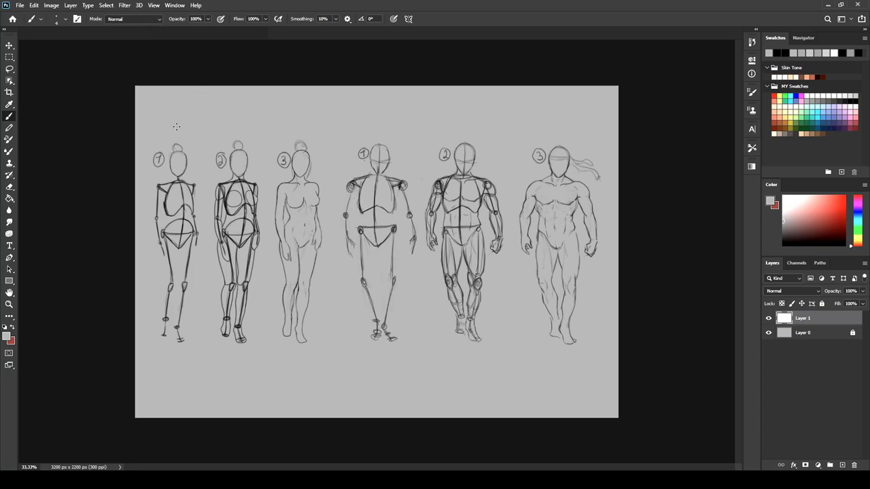
pyautogui.moveTo(783, 239); pyautogui.dragTo(770, 252)
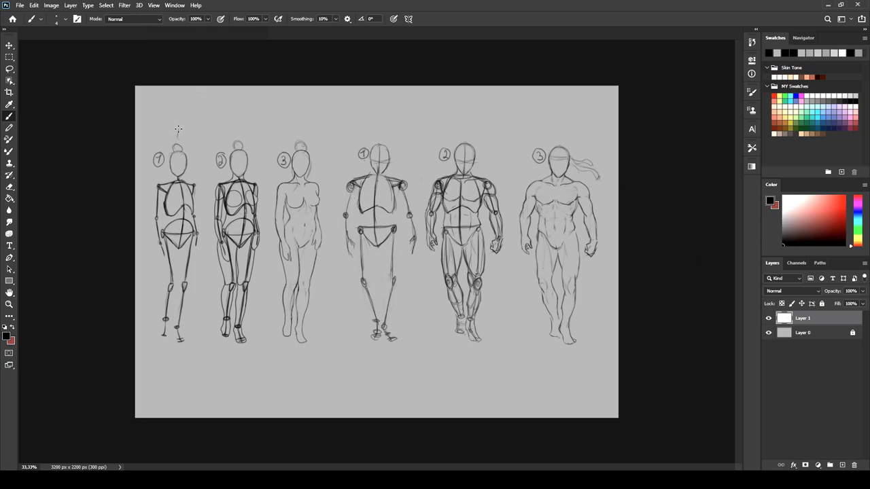
pyautogui.moveTo(178, 130); pyautogui.dragTo(305, 131)
pyautogui.moveTo(376, 141)
pyautogui.mouseDown()
pyautogui.moveTo(414, 129)
pyautogui.moveTo(561, 138)
pyautogui.mouseUp()
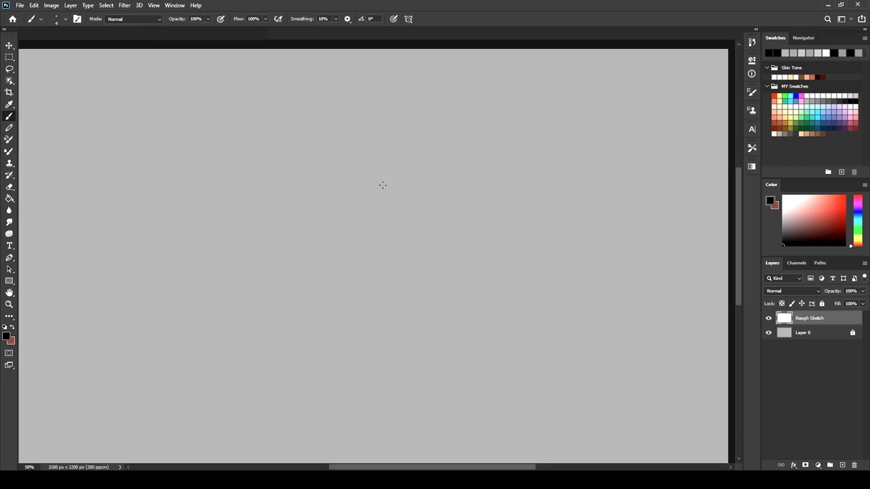
# Sketch the curved sides and arched lower edge of a rib cage near the centre of the blank canvas
pyautogui.moveTo(378, 175); pyautogui.dragTo(388, 234)
pyautogui.moveTo(382, 180); pyautogui.dragTo(390, 243)
pyautogui.moveTo(361, 178)
pyautogui.mouseDown()
pyautogui.moveTo(394, 178)
pyautogui.moveTo(364, 216)
pyautogui.mouseUp()
pyautogui.moveTo(368, 182); pyautogui.dragTo(363, 238)
pyautogui.moveTo(368, 240); pyautogui.dragTo(405, 213)
pyautogui.moveTo(403, 215); pyautogui.dragTo(420, 233)
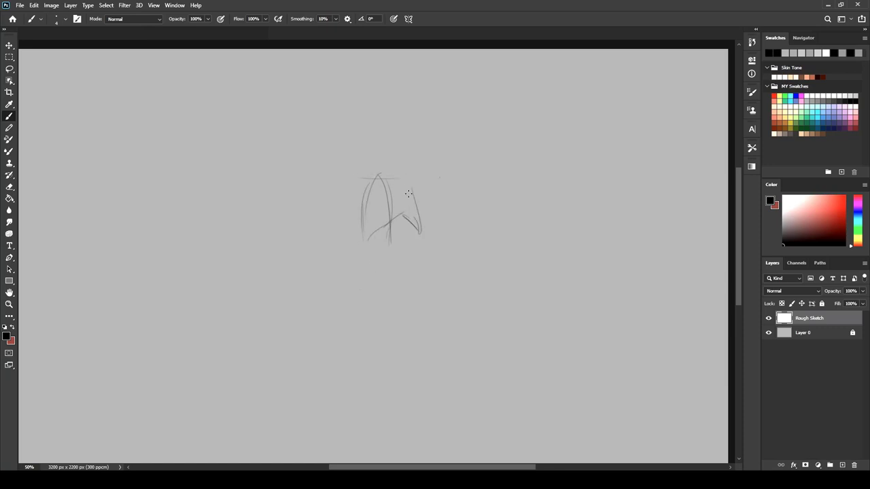
# Complete the rib cage's outer side and add the shoulder line with a round shoulder joint
pyautogui.moveTo(388, 175); pyautogui.dragTo(417, 204)
pyautogui.moveTo(380, 174)
pyautogui.mouseDown()
pyautogui.moveTo(396, 199)
pyautogui.moveTo(344, 176)
pyautogui.moveTo(361, 194)
pyautogui.moveTo(420, 187)
pyautogui.mouseUp()
pyautogui.moveTo(368, 240)
pyautogui.mouseDown()
pyautogui.moveTo(405, 217)
pyautogui.moveTo(421, 232)
pyautogui.mouseUp()
pyautogui.moveTo(401, 178)
pyautogui.mouseDown()
pyautogui.moveTo(417, 205)
pyautogui.moveTo(359, 218)
pyautogui.mouseUp()
pyautogui.moveTo(341, 174); pyautogui.dragTo(339, 182)
# Sketch the second shoulder joint, the spine and a domed pelvis tapering downward, with round joints at both hips
pyautogui.moveTo(425, 174)
pyautogui.mouseDown()
pyautogui.moveTo(381, 172)
pyautogui.moveTo(401, 233)
pyautogui.moveTo(403, 291)
pyautogui.moveTo(367, 282)
pyautogui.moveTo(427, 281)
pyautogui.mouseUp()
pyautogui.moveTo(421, 251)
pyautogui.mouseDown()
pyautogui.moveTo(370, 282)
pyautogui.moveTo(397, 324)
pyautogui.mouseUp()
pyautogui.moveTo(426, 289); pyautogui.dragTo(397, 324)
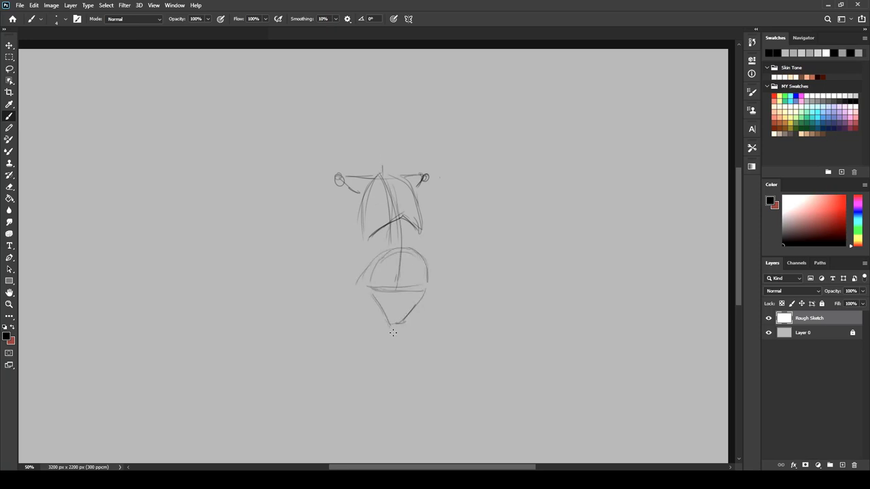
pyautogui.moveTo(360, 293); pyautogui.dragTo(356, 291)
pyautogui.moveTo(432, 287); pyautogui.dragTo(431, 288)
# Sketch the stick legs, with the standing leg crossing inward at the knee and the other leg bent behind with a foot
pyautogui.moveTo(358, 302); pyautogui.dragTo(404, 409)
pyautogui.moveTo(414, 357)
pyautogui.mouseDown()
pyautogui.moveTo(417, 311)
pyautogui.moveTo(404, 365)
pyautogui.moveTo(402, 352)
pyautogui.moveTo(414, 442)
pyautogui.mouseUp()
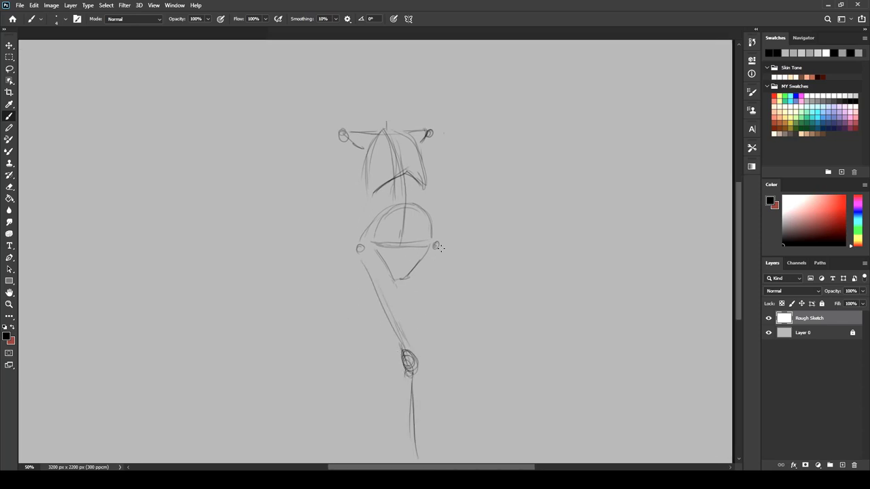
pyautogui.moveTo(437, 250); pyautogui.dragTo(409, 314)
pyautogui.moveTo(377, 344); pyautogui.dragTo(349, 408)
pyautogui.moveTo(348, 420); pyautogui.dragTo(377, 415)
# Clean up the front knee joint and complete the stick figure with a head and two arms, tilting the upper body slightly
pyautogui.moveTo(444, 189); pyautogui.dragTo(445, 172)
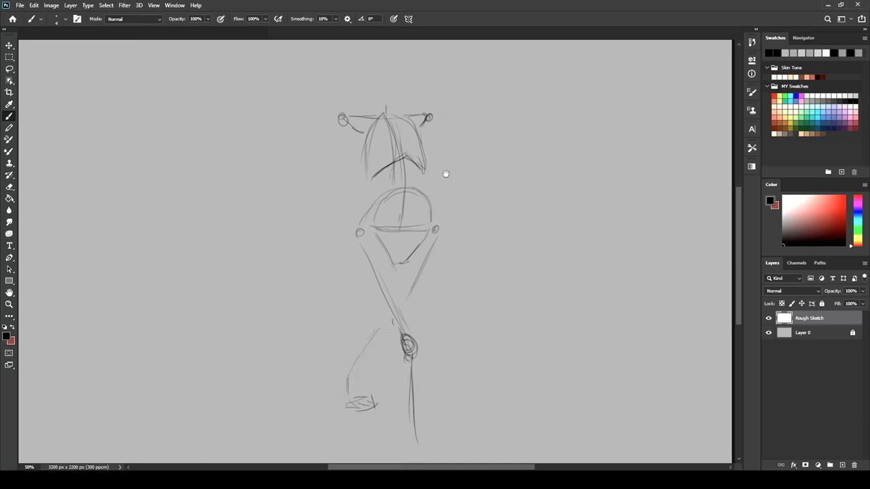
pyautogui.press('e')
pyautogui.moveTo(412, 336); pyautogui.dragTo(409, 361)
pyautogui.press('b')
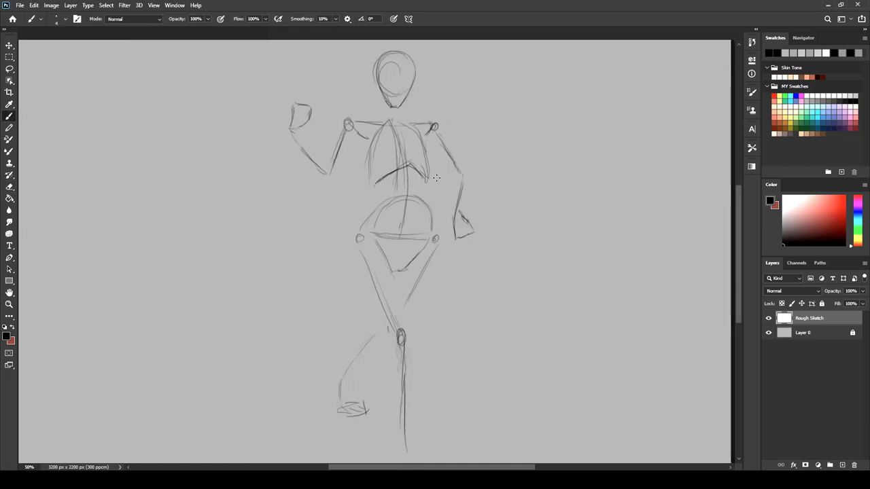
pyautogui.rightClick(433, 175)
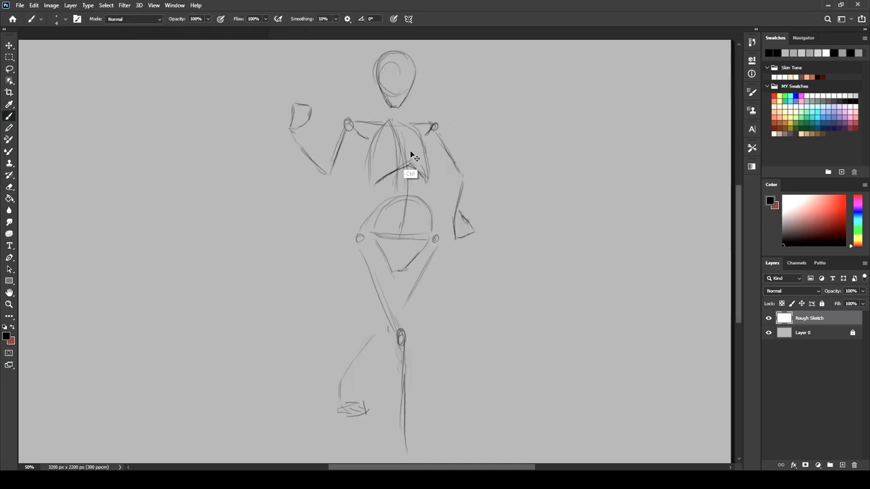
pyautogui.press('b')
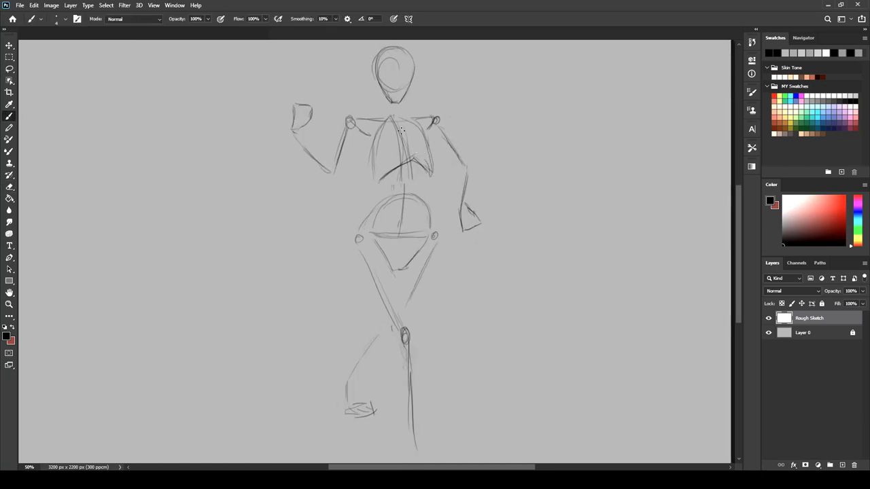
# Draw a curved centre line down the torso and round off the lower edge of the pelvis
pyautogui.moveTo(400, 130); pyautogui.dragTo(402, 224)
pyautogui.moveTo(412, 162)
pyautogui.mouseDown()
pyautogui.moveTo(409, 233)
pyautogui.moveTo(409, 202)
pyautogui.mouseUp()
pyautogui.moveTo(433, 237)
pyautogui.mouseDown()
pyautogui.moveTo(399, 260)
pyautogui.moveTo(368, 243)
pyautogui.mouseUp()
# Draw the neck and the shoulder muscle of the raised arm over the skeleton
pyautogui.moveTo(377, 90)
pyautogui.mouseDown()
pyautogui.moveTo(407, 97)
pyautogui.moveTo(393, 118)
pyautogui.mouseUp()
pyautogui.moveTo(407, 91)
pyautogui.mouseDown()
pyautogui.moveTo(398, 116)
pyautogui.moveTo(350, 111)
pyautogui.moveTo(332, 139)
pyautogui.mouseUp()
pyautogui.moveTo(341, 131); pyautogui.dragTo(336, 142)
pyautogui.moveTo(358, 136)
pyautogui.mouseDown()
pyautogui.moveTo(346, 159)
pyautogui.moveTo(334, 151)
pyautogui.mouseUp()
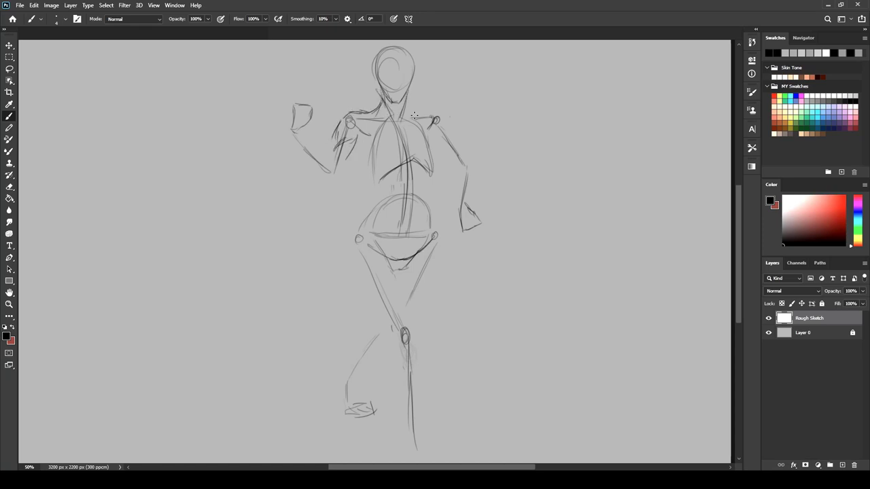
# Outline the opposite shoulder and the upper arm and forearm of the lowered arm down to the hand
pyautogui.moveTo(405, 101); pyautogui.dragTo(439, 114)
pyautogui.moveTo(439, 115)
pyautogui.mouseDown()
pyautogui.moveTo(440, 158)
pyautogui.moveTo(433, 138)
pyautogui.moveTo(451, 165)
pyautogui.mouseUp()
pyautogui.moveTo(447, 134)
pyautogui.mouseDown()
pyautogui.moveTo(472, 186)
pyautogui.moveTo(476, 179)
pyautogui.moveTo(464, 207)
pyautogui.mouseUp()
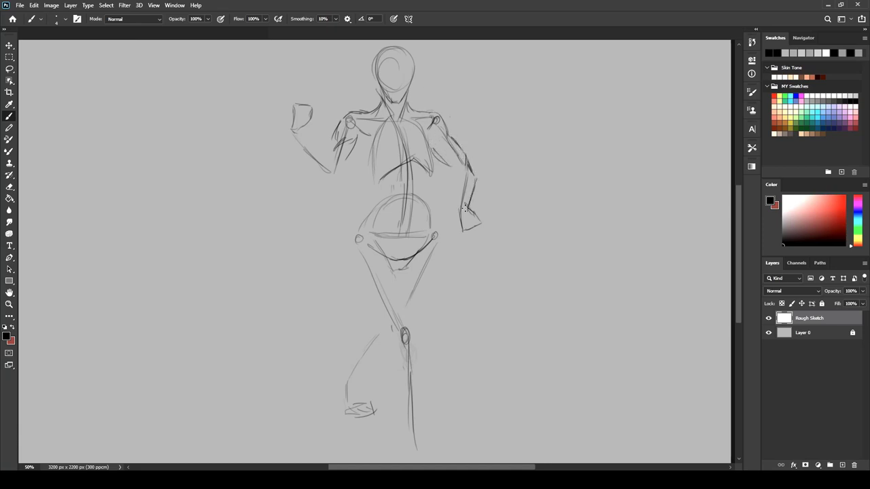
pyautogui.moveTo(449, 172)
pyautogui.mouseDown()
pyautogui.moveTo(457, 216)
pyautogui.moveTo(471, 231)
pyautogui.mouseUp()
pyautogui.moveTo(451, 171); pyautogui.dragTo(453, 191)
# Draw the armpit and the lower contour of the chest across the rib cage
pyautogui.moveTo(435, 138)
pyautogui.mouseDown()
pyautogui.moveTo(433, 165)
pyautogui.moveTo(435, 145)
pyautogui.mouseUp()
pyautogui.moveTo(437, 143)
pyautogui.mouseDown()
pyautogui.moveTo(431, 166)
pyautogui.moveTo(420, 165)
pyautogui.mouseUp()
pyautogui.moveTo(423, 166)
pyautogui.mouseDown()
pyautogui.moveTo(400, 161)
pyautogui.moveTo(369, 174)
pyautogui.mouseUp()
# Outline the raised arm's armpit, upper arm and elbow
pyautogui.moveTo(365, 145); pyautogui.dragTo(358, 158)
pyautogui.moveTo(362, 129)
pyautogui.mouseDown()
pyautogui.moveTo(365, 153)
pyautogui.moveTo(358, 129)
pyautogui.moveTo(351, 136)
pyautogui.moveTo(354, 165)
pyautogui.moveTo(326, 185)
pyautogui.mouseUp()
pyautogui.moveTo(336, 154)
pyautogui.mouseDown()
pyautogui.moveTo(327, 167)
pyautogui.moveTo(311, 145)
pyautogui.moveTo(294, 146)
pyautogui.moveTo(322, 182)
pyautogui.mouseUp()
pyautogui.moveTo(335, 138)
pyautogui.mouseDown()
pyautogui.moveTo(329, 156)
pyautogui.moveTo(352, 166)
pyautogui.moveTo(320, 139)
pyautogui.moveTo(352, 190)
pyautogui.mouseUp()
# Select the raised forearm and fist with the Lasso and transform them to sit lower on the upper arm
pyautogui.press('l')
pyautogui.moveTo(325, 169)
pyautogui.mouseDown()
pyautogui.moveTo(354, 198)
pyautogui.moveTo(338, 195)
pyautogui.moveTo(331, 146)
pyautogui.mouseUp()
pyautogui.keyDown('ctrl'); pyautogui.click(339, 185); pyautogui.keyUp('ctrl')
pyautogui.hotkey('ctrl', 't')
pyautogui.press('Return')
pyautogui.rightClick(328, 174)
pyautogui.click(339, 179)
# Strengthen the shoulder line beside the neck, and lasso the head to lower it closer to the shoulders
pyautogui.press('b')
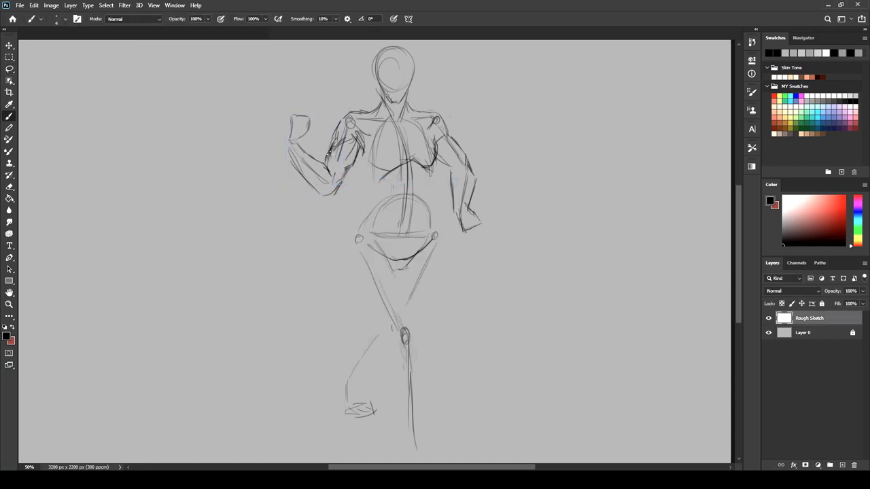
pyautogui.moveTo(352, 112)
pyautogui.mouseDown()
pyautogui.moveTo(336, 135)
pyautogui.moveTo(382, 98)
pyautogui.mouseUp()
pyautogui.press('l')
pyautogui.moveTo(426, 77)
pyautogui.mouseDown()
pyautogui.moveTo(363, 89)
pyautogui.moveTo(425, 75)
pyautogui.mouseUp()
pyautogui.moveTo(410, 66); pyautogui.dragTo(410, 72)
pyautogui.hotkey('ctrl', 'd')
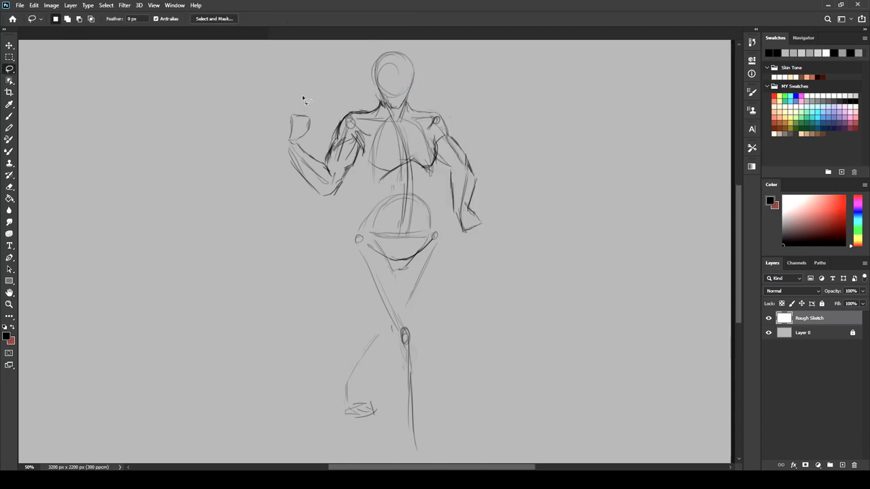
# Lasso the raised forearm and fist and shift them up and inward toward the shoulder
pyautogui.moveTo(303, 98); pyautogui.dragTo(312, 112)
pyautogui.moveTo(315, 156)
pyautogui.mouseDown()
pyautogui.moveTo(319, 141)
pyautogui.moveTo(321, 148)
pyautogui.mouseUp()
pyautogui.rightClick(337, 132)
pyautogui.click(360, 137)
# Draw the side of the torso, then lasso the pelvis and both legs and raise them closer to the rib cage
pyautogui.press('b')
pyautogui.moveTo(435, 151)
pyautogui.mouseDown()
pyautogui.moveTo(437, 237)
pyautogui.moveTo(328, 254)
pyautogui.moveTo(508, 407)
pyautogui.mouseUp()
pyautogui.press('l')
pyautogui.moveTo(313, 371); pyautogui.dragTo(392, 418)
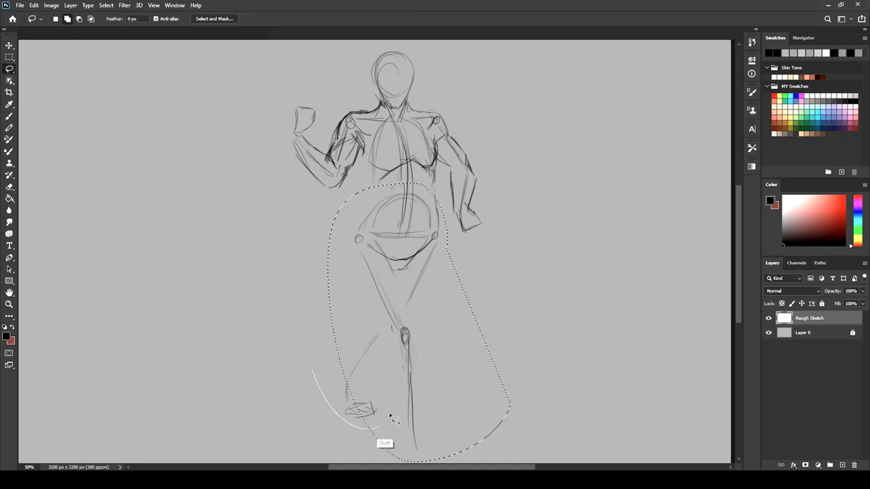
pyautogui.moveTo(395, 362); pyautogui.dragTo(396, 351)
pyautogui.rightClick(407, 202)
pyautogui.click(419, 207)
# Outline the waist, hip and full contour of the standing leg, including the calf and foot
pyautogui.press('b')
pyautogui.moveTo(356, 152)
pyautogui.mouseDown()
pyautogui.moveTo(372, 182)
pyautogui.moveTo(349, 233)
pyautogui.moveTo(407, 270)
pyautogui.moveTo(411, 307)
pyautogui.mouseUp()
pyautogui.moveTo(349, 250)
pyautogui.mouseDown()
pyautogui.moveTo(391, 337)
pyautogui.moveTo(407, 416)
pyautogui.mouseUp()
pyautogui.moveTo(422, 340); pyautogui.dragTo(425, 415)
pyautogui.moveTo(392, 337)
pyautogui.mouseDown()
pyautogui.moveTo(386, 377)
pyautogui.moveTo(404, 438)
pyautogui.mouseUp()
pyautogui.moveTo(428, 422)
pyautogui.mouseDown()
pyautogui.moveTo(432, 462)
pyautogui.moveTo(397, 460)
pyautogui.moveTo(401, 436)
pyautogui.mouseUp()
pyautogui.moveTo(422, 346); pyautogui.dragTo(413, 305)
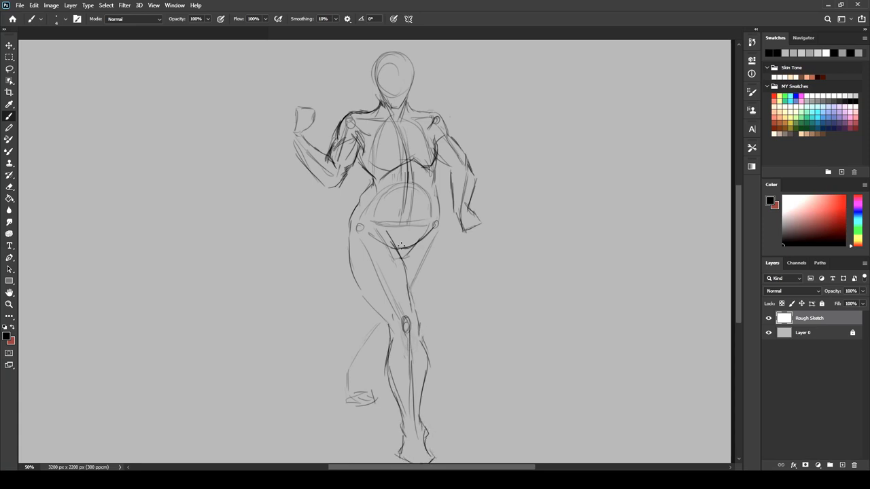
# Draw the inner thigh line, the rear leg's outer thigh, and the bent calf and foot behind the standing leg
pyautogui.moveTo(383, 231)
pyautogui.mouseDown()
pyautogui.moveTo(398, 252)
pyautogui.moveTo(414, 315)
pyautogui.mouseUp()
pyautogui.moveTo(440, 217)
pyautogui.mouseDown()
pyautogui.moveTo(436, 262)
pyautogui.moveTo(420, 290)
pyautogui.moveTo(355, 336)
pyautogui.moveTo(347, 371)
pyautogui.mouseUp()
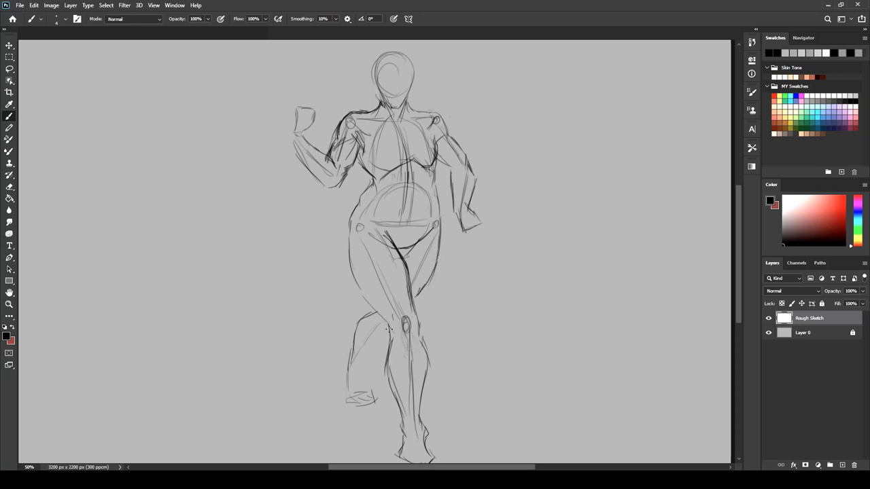
pyautogui.moveTo(388, 330)
pyautogui.mouseDown()
pyautogui.moveTo(361, 374)
pyautogui.moveTo(364, 387)
pyautogui.mouseUp()
pyautogui.moveTo(364, 387)
pyautogui.mouseDown()
pyautogui.moveTo(388, 409)
pyautogui.moveTo(341, 400)
pyautogui.mouseUp()
pyautogui.moveTo(345, 369); pyautogui.dragTo(339, 399)
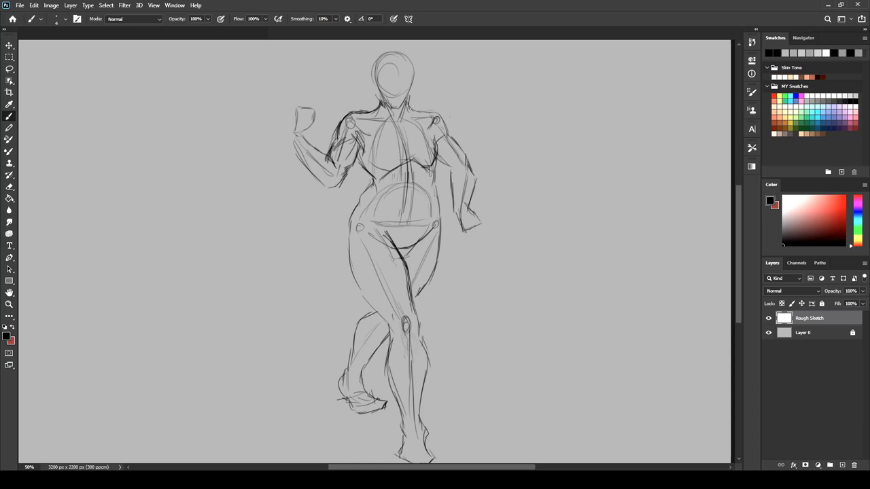
# Refine the shoulder above the lowered arm, erase the old chest lines and redraw the chest's centre line
pyautogui.moveTo(408, 105)
pyautogui.mouseDown()
pyautogui.moveTo(430, 112)
pyautogui.moveTo(450, 139)
pyautogui.mouseUp()
pyautogui.moveTo(403, 161)
pyautogui.mouseDown()
pyautogui.moveTo(358, 153)
pyautogui.moveTo(388, 167)
pyautogui.moveTo(410, 159)
pyautogui.moveTo(399, 132)
pyautogui.mouseUp()
pyautogui.press('e')
pyautogui.moveTo(367, 166); pyautogui.dragTo(430, 167)
pyautogui.moveTo(403, 136)
pyautogui.mouseDown()
pyautogui.moveTo(366, 161)
pyautogui.moveTo(435, 158)
pyautogui.mouseUp()
pyautogui.press('b')
pyautogui.moveTo(402, 133); pyautogui.dragTo(412, 157)
# Erase the rough strokes at the neck and redraw the neck, jaw and shoulder slopes
pyautogui.press('e')
pyautogui.moveTo(380, 101); pyautogui.dragTo(386, 109)
pyautogui.press('b')
pyautogui.moveTo(408, 100)
pyautogui.mouseDown()
pyautogui.moveTo(412, 110)
pyautogui.moveTo(364, 113)
pyautogui.mouseUp()
pyautogui.moveTo(404, 103)
pyautogui.mouseDown()
pyautogui.moveTo(418, 111)
pyautogui.moveTo(400, 121)
pyautogui.mouseUp()
pyautogui.moveTo(382, 100)
pyautogui.mouseDown()
pyautogui.moveTo(390, 118)
pyautogui.moveTo(377, 57)
pyautogui.moveTo(411, 102)
pyautogui.mouseUp()
# Darken the head's outline and reinforce the side and lower edge of the rib cage
pyautogui.moveTo(374, 61); pyautogui.dragTo(390, 102)
pyautogui.moveTo(361, 159)
pyautogui.mouseDown()
pyautogui.moveTo(374, 179)
pyautogui.moveTo(370, 166)
pyautogui.mouseUp()
pyautogui.moveTo(409, 163); pyautogui.dragTo(391, 175)
# Lasso the whole figure and scale it down with Free Transform
pyautogui.press('l')
pyautogui.moveTo(526, 179)
pyautogui.mouseDown()
pyautogui.moveTo(264, 281)
pyautogui.moveTo(526, 186)
pyautogui.mouseUp()
pyautogui.hotkey('ctrl', 't')
pyautogui.moveTo(449, 194); pyautogui.dragTo(454, 181)
pyautogui.moveTo(390, 42); pyautogui.dragTo(390, 105)
pyautogui.press('Return')
pyautogui.hotkey('ctrl', 'd')
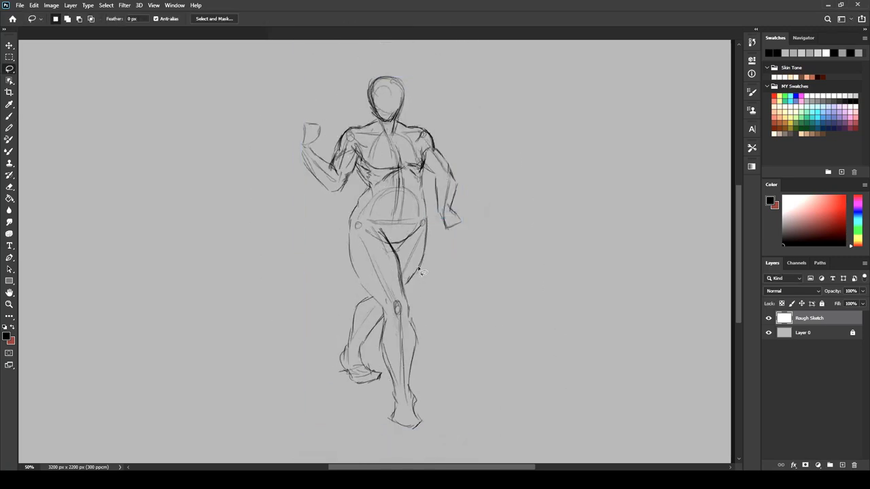
# Lasso the lower chest contour and move it up slightly, then redraw the edge of the ribs beneath it
pyautogui.press('b')
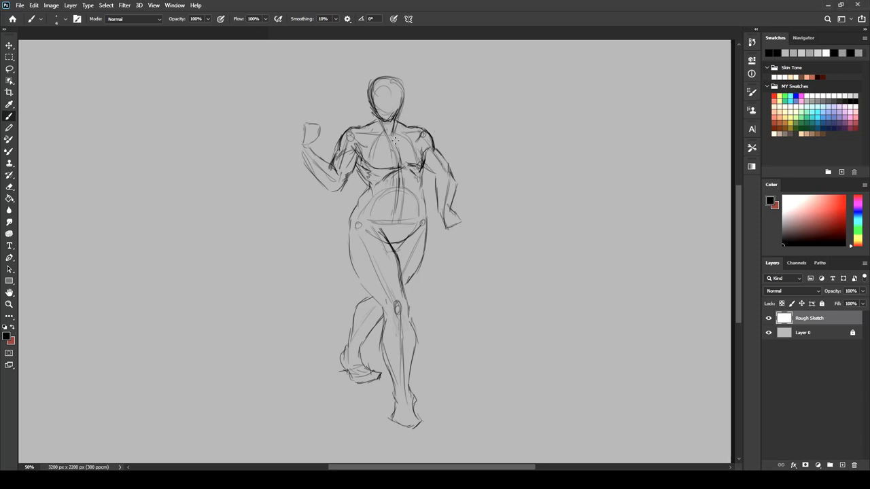
pyautogui.press('l')
pyautogui.moveTo(356, 160)
pyautogui.mouseDown()
pyautogui.moveTo(440, 153)
pyautogui.moveTo(399, 161)
pyautogui.moveTo(375, 181)
pyautogui.moveTo(419, 174)
pyautogui.mouseUp()
pyautogui.hotkey('ctrl', 'd')
pyautogui.press('b')
pyautogui.moveTo(369, 168); pyautogui.dragTo(378, 179)
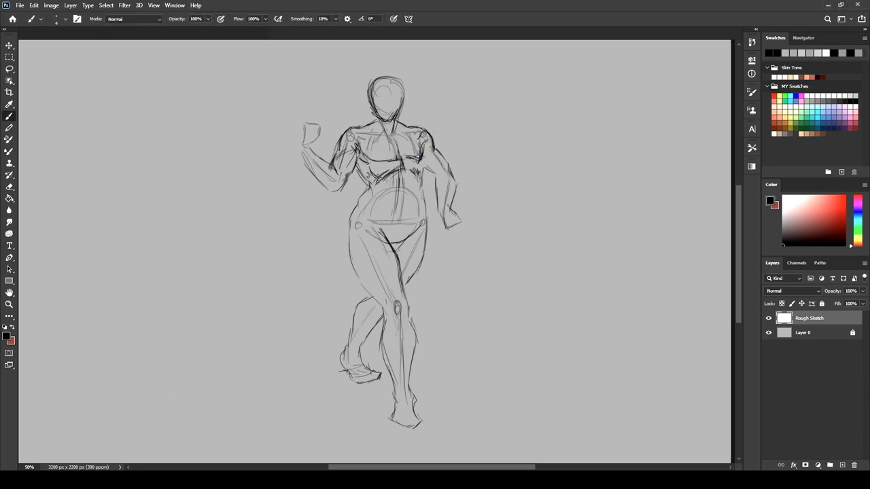
# Darken the chest muscle contours and define the collarbones and both sides of the neck
pyautogui.moveTo(414, 132)
pyautogui.mouseDown()
pyautogui.moveTo(423, 148)
pyautogui.moveTo(411, 159)
pyautogui.mouseUp()
pyautogui.moveTo(398, 155)
pyautogui.mouseDown()
pyautogui.moveTo(357, 160)
pyautogui.moveTo(370, 161)
pyautogui.mouseUp()
pyautogui.moveTo(385, 129)
pyautogui.mouseDown()
pyautogui.moveTo(363, 132)
pyautogui.moveTo(412, 132)
pyautogui.mouseUp()
pyautogui.moveTo(373, 110); pyautogui.dragTo(378, 124)
pyautogui.moveTo(387, 108); pyautogui.dragTo(401, 122)
# Strengthen the waist, torso sides and hip line, and add abdominal strokes
pyautogui.moveTo(371, 182)
pyautogui.mouseDown()
pyautogui.moveTo(359, 204)
pyautogui.moveTo(354, 189)
pyautogui.mouseUp()
pyautogui.moveTo(421, 159); pyautogui.dragTo(420, 221)
pyautogui.moveTo(361, 219); pyautogui.dragTo(378, 230)
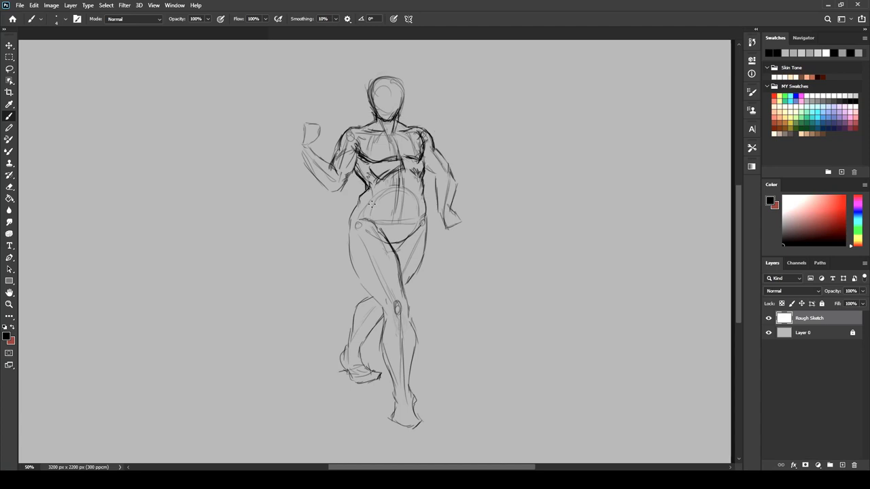
pyautogui.moveTo(377, 196); pyautogui.dragTo(378, 205)
pyautogui.moveTo(355, 172); pyautogui.dragTo(367, 183)
# Refine the raised arm's elbow and forearm outline and draw a clenched hand at its wrist
pyautogui.moveTo(356, 154)
pyautogui.mouseDown()
pyautogui.moveTo(331, 195)
pyautogui.moveTo(294, 137)
pyautogui.moveTo(317, 178)
pyautogui.mouseUp()
pyautogui.moveTo(339, 157)
pyautogui.mouseDown()
pyautogui.moveTo(325, 177)
pyautogui.moveTo(307, 145)
pyautogui.moveTo(307, 156)
pyautogui.moveTo(293, 146)
pyautogui.mouseUp()
pyautogui.press('e')
pyautogui.press('b')
pyautogui.moveTo(293, 147); pyautogui.dragTo(299, 118)
pyautogui.moveTo(305, 118)
pyautogui.mouseDown()
pyautogui.moveTo(315, 130)
pyautogui.moveTo(310, 114)
pyautogui.mouseUp()
pyautogui.moveTo(314, 130)
pyautogui.mouseDown()
pyautogui.moveTo(304, 149)
pyautogui.moveTo(329, 143)
pyautogui.moveTo(339, 198)
pyautogui.moveTo(340, 163)
pyautogui.moveTo(324, 134)
pyautogui.moveTo(339, 115)
pyautogui.mouseUp()
# Lasso the raised arm and transform it so the elbow and fist sit higher and farther from the torso
pyautogui.press('l')
pyautogui.hotkey('ctrl', 't')
pyautogui.press('Return')
pyautogui.rightClick(308, 140)
pyautogui.click(329, 145)
pyautogui.hotkey('ctrl', 't')
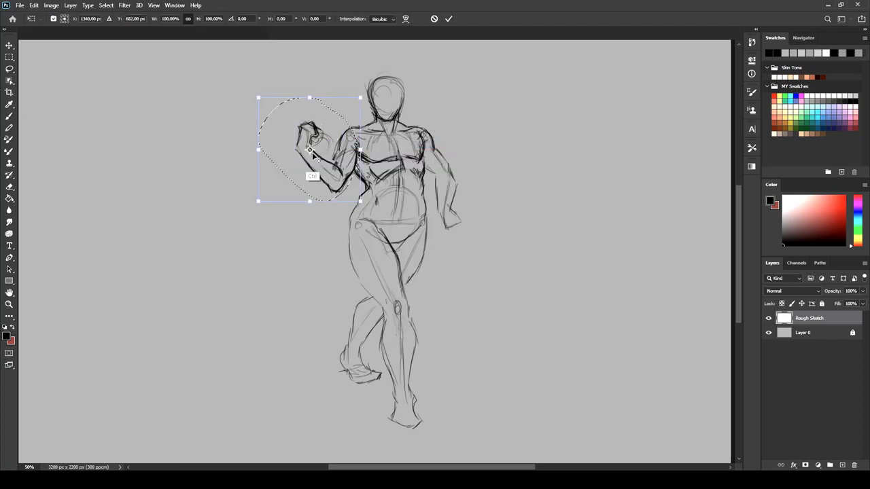
pyautogui.moveTo(319, 178); pyautogui.dragTo(332, 139)
pyautogui.press('Return')
pyautogui.hotkey('ctrl', 'd')
# Refine the shoulders and collarbones with the brush and redraw the contours of the lowered arm
pyautogui.press('b')
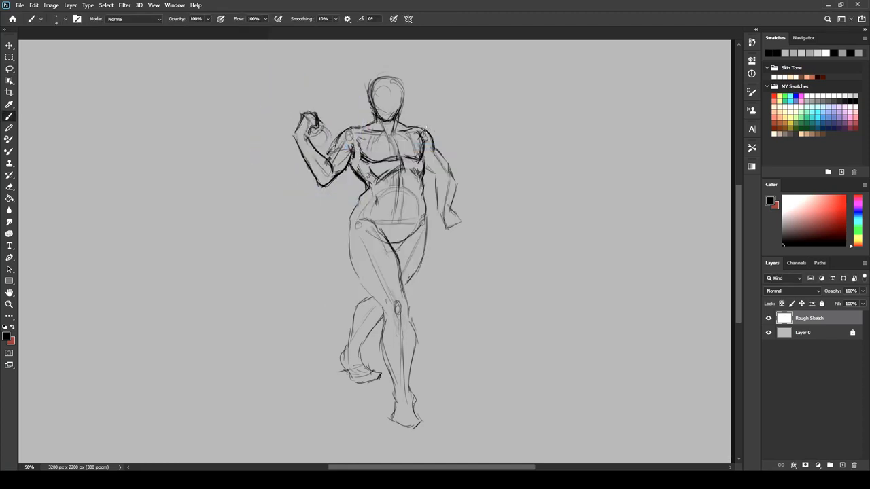
pyautogui.moveTo(428, 132)
pyautogui.mouseDown()
pyautogui.moveTo(412, 158)
pyautogui.moveTo(351, 162)
pyautogui.mouseUp()
pyautogui.moveTo(363, 129); pyautogui.dragTo(386, 135)
pyautogui.moveTo(401, 128); pyautogui.dragTo(412, 136)
pyautogui.moveTo(424, 167); pyautogui.dragTo(439, 176)
pyautogui.moveTo(438, 150)
pyautogui.mouseDown()
pyautogui.moveTo(452, 174)
pyautogui.moveTo(449, 211)
pyautogui.mouseUp()
pyautogui.moveTo(432, 182); pyautogui.dragTo(437, 230)
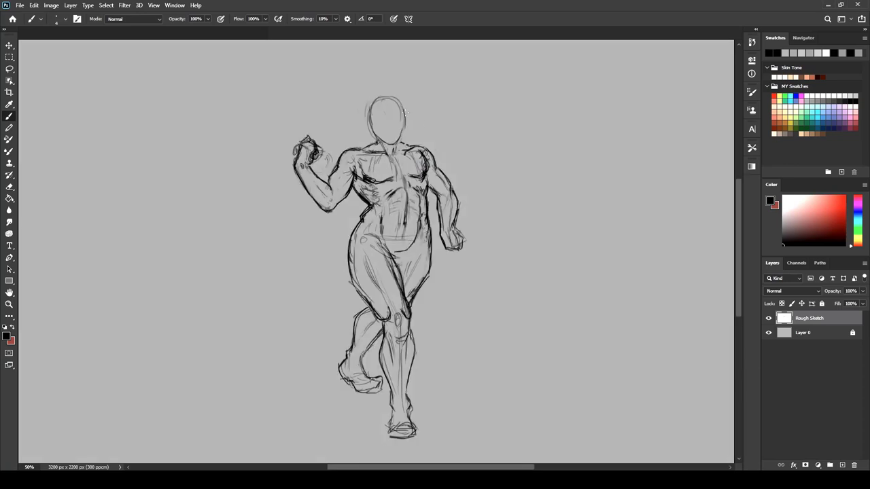
# Redraw the head outline with the brush, erasing stray strokes around the crown and face edge
pyautogui.moveTo(403, 113); pyautogui.dragTo(396, 148)
pyautogui.moveTo(373, 108); pyautogui.dragTo(400, 93)
pyautogui.moveTo(394, 96)
pyautogui.mouseDown()
pyautogui.moveTo(405, 116)
pyautogui.moveTo(382, 99)
pyautogui.mouseUp()
pyautogui.moveTo(387, 98)
pyautogui.mouseDown()
pyautogui.moveTo(407, 116)
pyautogui.moveTo(372, 134)
pyautogui.mouseUp()
pyautogui.press('e')
pyautogui.moveTo(408, 106); pyautogui.dragTo(402, 129)
pyautogui.press('b')
pyautogui.moveTo(370, 120)
pyautogui.mouseDown()
pyautogui.moveTo(378, 142)
pyautogui.moveTo(371, 136)
pyautogui.mouseUp()
pyautogui.press('e')
# Lasso and reshape part of the head, then redraw the jaw, neck and faint facial guide strokes
pyautogui.press('l')
pyautogui.moveTo(396, 114)
pyautogui.mouseDown()
pyautogui.moveTo(369, 147)
pyautogui.moveTo(397, 141)
pyautogui.mouseUp()
pyautogui.rightClick(385, 117)
pyautogui.click(402, 122)
pyautogui.press('b')
pyautogui.moveTo(404, 135); pyautogui.dragTo(379, 146)
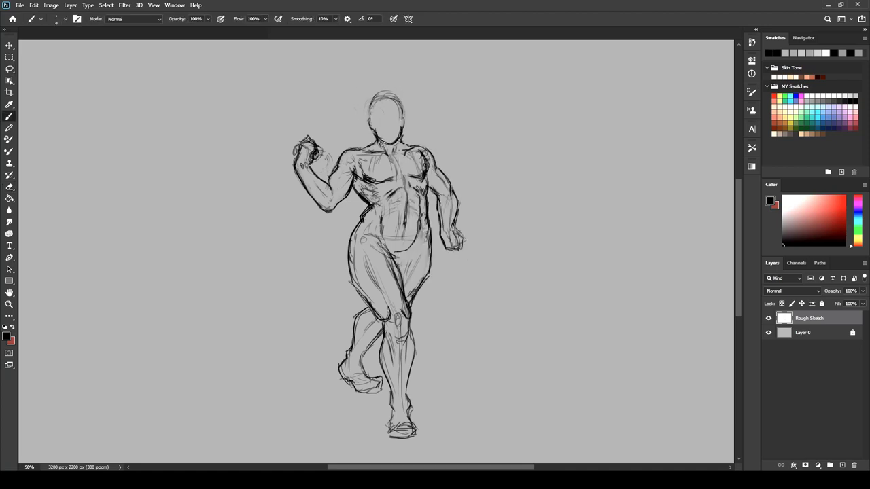
pyautogui.moveTo(403, 102); pyautogui.dragTo(371, 117)
# Touch up the contours of the front calf, the lowered arm and the raised arm's upper section
pyautogui.moveTo(414, 334); pyautogui.dragTo(408, 412)
pyautogui.moveTo(450, 193); pyautogui.dragTo(450, 208)
pyautogui.moveTo(359, 180); pyautogui.dragTo(326, 214)
# Create a layer named Line Art above the sketch, set the Rough Sketch layer's opacity to 20%, and reselect Line Art
pyautogui.hotkey('ctrl', 'shift', 'n')
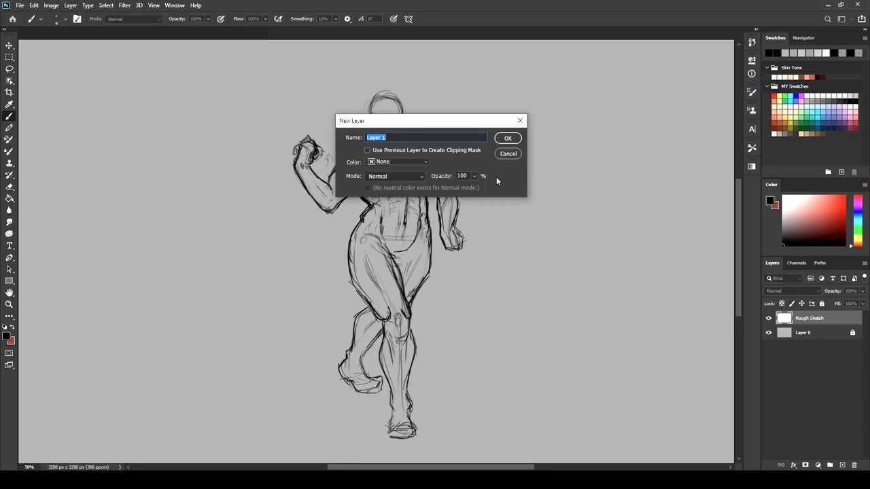
pyautogui.write('Line Art')
pyautogui.press('Return')
pyautogui.click(833, 333)
pyautogui.doubleClick(850, 291)
pyautogui.write('20')
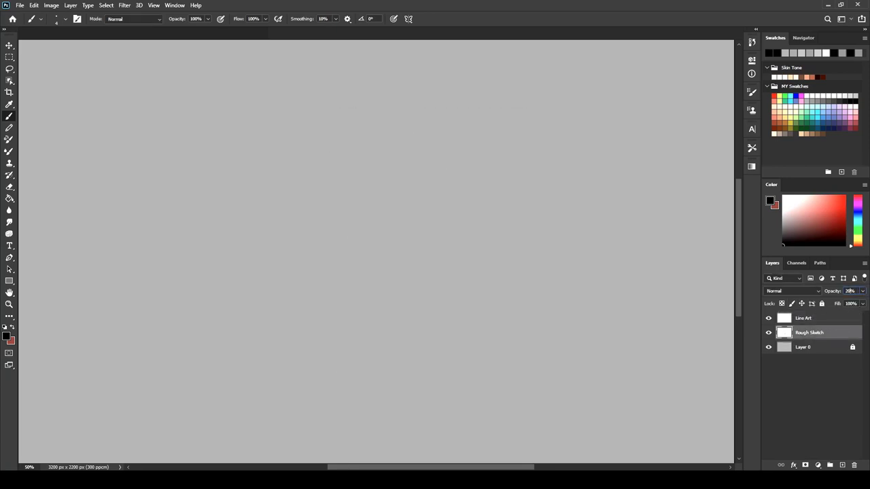
pyautogui.click(780, 315)
# Ink the center chest line, one pectoral, and the shoulder, upper arm and elbow of the raised arm
pyautogui.moveTo(397, 163); pyautogui.dragTo(401, 174)
pyautogui.moveTo(396, 180); pyautogui.dragTo(356, 172)
pyautogui.moveTo(335, 165)
pyautogui.mouseDown()
pyautogui.moveTo(329, 193)
pyautogui.moveTo(315, 177)
pyautogui.moveTo(296, 174)
pyautogui.moveTo(329, 212)
pyautogui.moveTo(356, 183)
pyautogui.moveTo(340, 206)
pyautogui.moveTo(343, 190)
pyautogui.mouseUp()
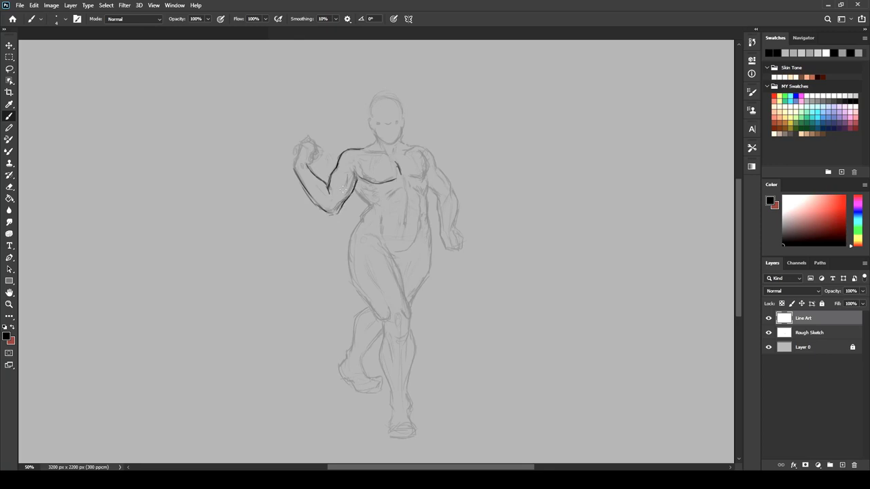
pyautogui.press('e')
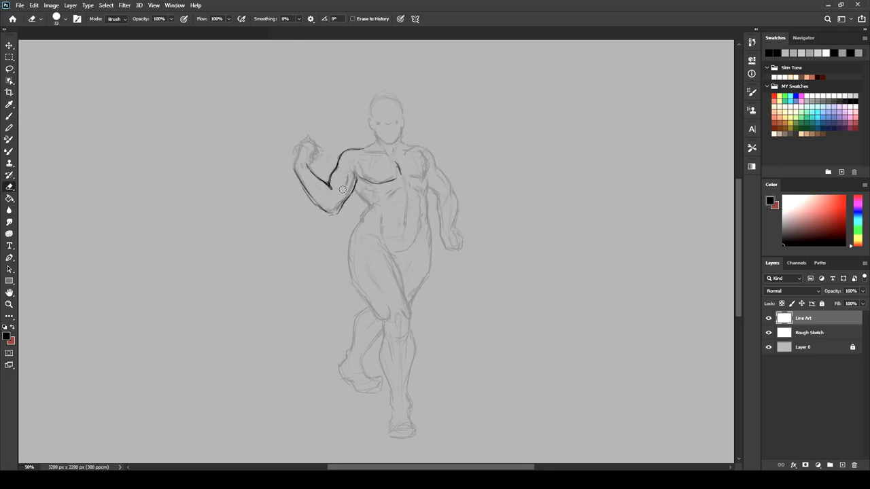
pyautogui.press('b')
pyautogui.moveTo(354, 178)
pyautogui.mouseDown()
pyautogui.moveTo(331, 213)
pyautogui.moveTo(314, 202)
pyautogui.mouseUp()
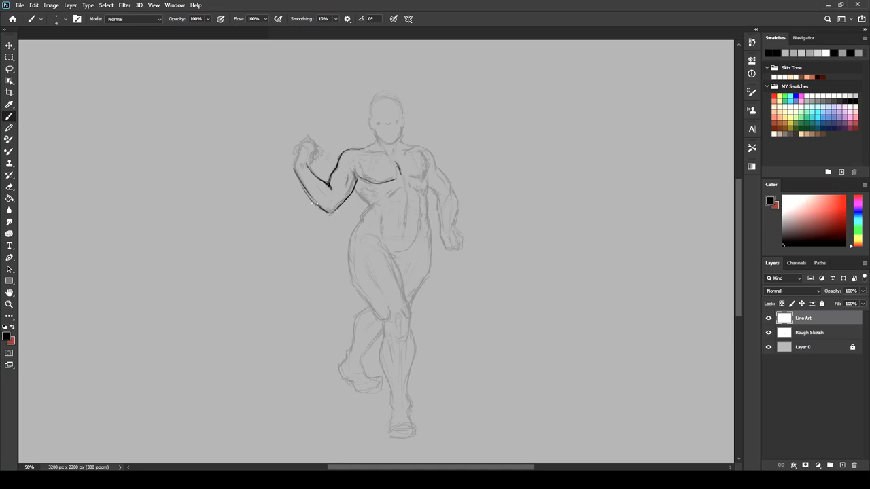
# Ink the raised arm's wrist and clenched fist, and add rib strokes below the pectoral
pyautogui.moveTo(293, 167)
pyautogui.mouseDown()
pyautogui.moveTo(297, 141)
pyautogui.moveTo(307, 135)
pyautogui.mouseUp()
pyautogui.press('e')
pyautogui.press('b')
pyautogui.press('e')
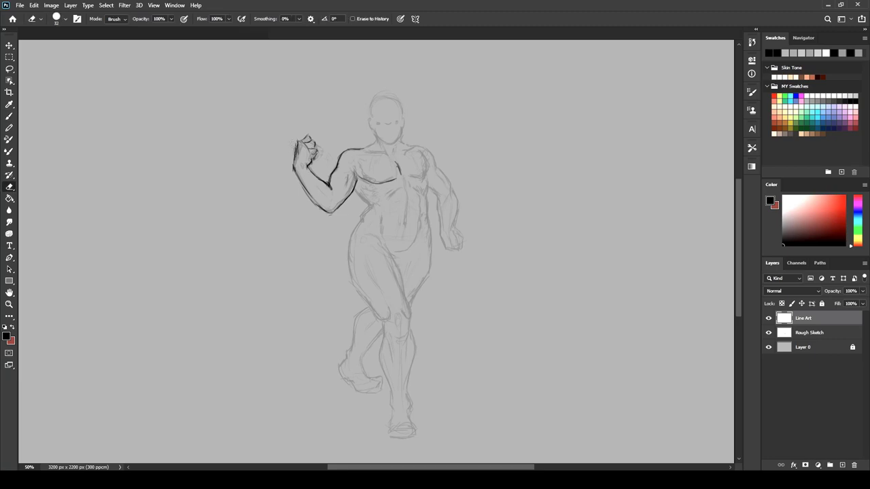
pyautogui.press('b')
pyautogui.moveTo(294, 143)
pyautogui.mouseDown()
pyautogui.moveTo(293, 172)
pyautogui.moveTo(294, 164)
pyautogui.moveTo(311, 199)
pyautogui.moveTo(371, 191)
pyautogui.mouseUp()
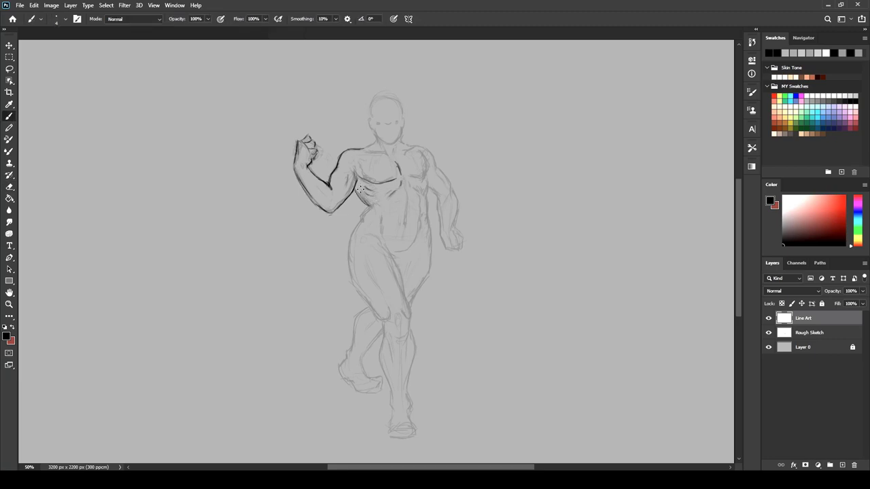
# Ink the waist, hip and front thigh, the pelvis and abdominal lines, the other pectoral, the neck and the lowered arm
pyautogui.moveTo(368, 200)
pyautogui.mouseDown()
pyautogui.moveTo(349, 270)
pyautogui.moveTo(388, 314)
pyautogui.mouseUp()
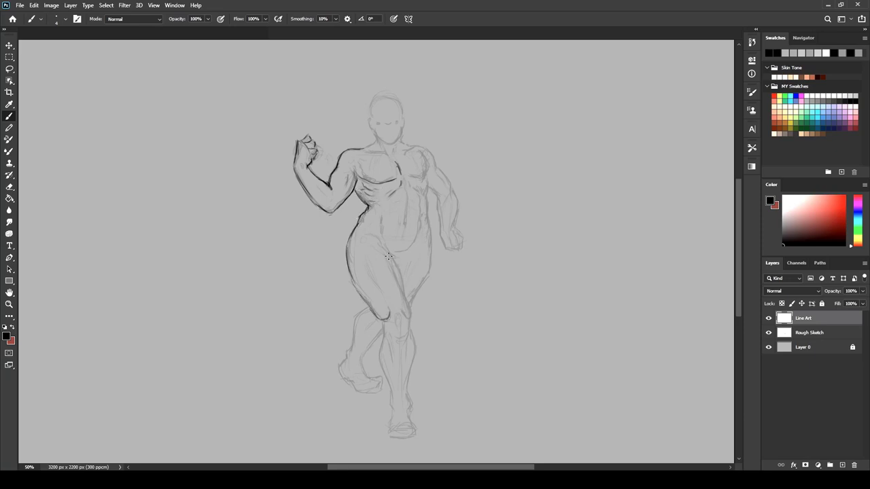
pyautogui.moveTo(389, 257)
pyautogui.mouseDown()
pyautogui.moveTo(409, 303)
pyautogui.moveTo(403, 292)
pyautogui.moveTo(415, 240)
pyautogui.moveTo(399, 253)
pyautogui.mouseUp()
pyautogui.moveTo(427, 181)
pyautogui.mouseDown()
pyautogui.moveTo(429, 169)
pyautogui.moveTo(410, 180)
pyautogui.mouseUp()
pyautogui.moveTo(377, 137)
pyautogui.mouseDown()
pyautogui.moveTo(353, 146)
pyautogui.moveTo(415, 147)
pyautogui.moveTo(456, 192)
pyautogui.moveTo(453, 224)
pyautogui.mouseUp()
pyautogui.moveTo(434, 197)
pyautogui.mouseDown()
pyautogui.moveTo(439, 239)
pyautogui.moveTo(434, 192)
pyautogui.mouseUp()
pyautogui.press('e')
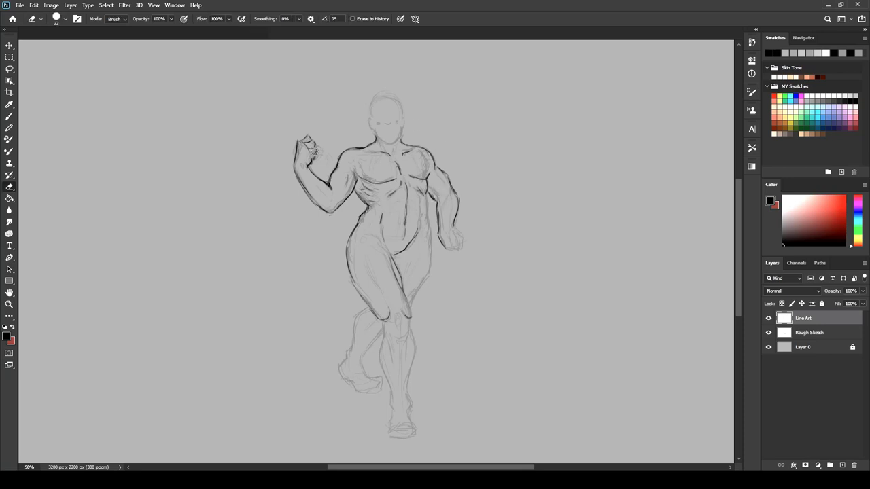
# Lasso the raised forearm and fist, skew them slightly toward the head, and deselect
pyautogui.press('l')
pyautogui.moveTo(321, 134)
pyautogui.mouseDown()
pyautogui.moveTo(318, 219)
pyautogui.moveTo(317, 131)
pyautogui.mouseUp()
pyautogui.hotkey('ctrl', 't')
pyautogui.rightClick(313, 140)
pyautogui.click(316, 144)
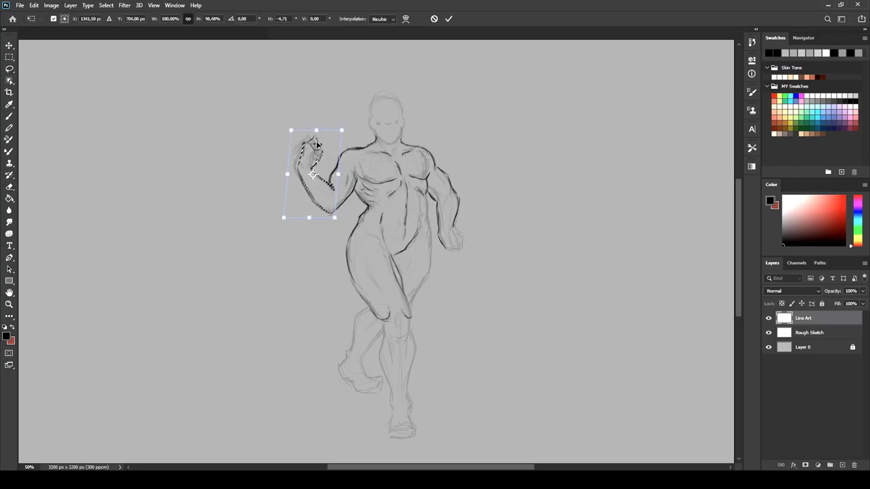
pyautogui.press('Return')
pyautogui.hotkey('ctrl', 'd')
# Ink the other thigh's outer contour, the bent back leg and its foot, and the front knee
pyautogui.press('b')
pyautogui.moveTo(428, 216)
pyautogui.mouseDown()
pyautogui.moveTo(431, 244)
pyautogui.moveTo(418, 290)
pyautogui.mouseUp()
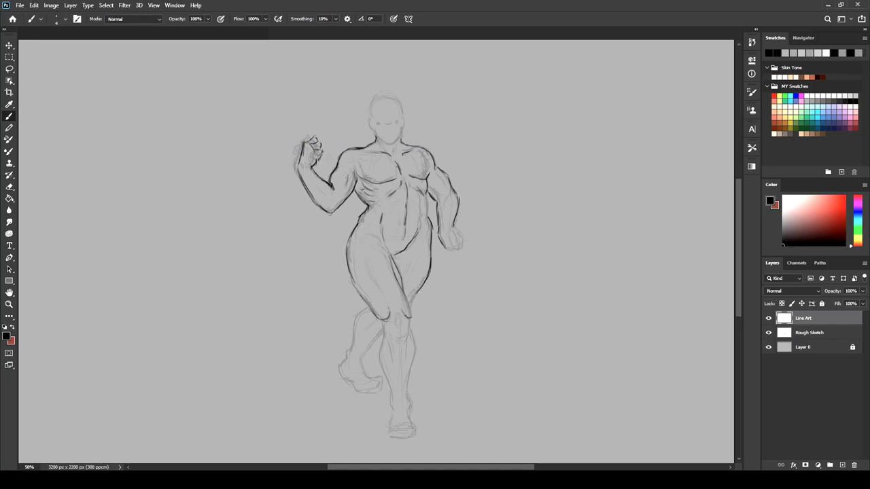
pyautogui.moveTo(354, 313)
pyautogui.mouseDown()
pyautogui.moveTo(352, 385)
pyautogui.moveTo(381, 385)
pyautogui.moveTo(377, 391)
pyautogui.moveTo(363, 354)
pyautogui.moveTo(384, 327)
pyautogui.mouseUp()
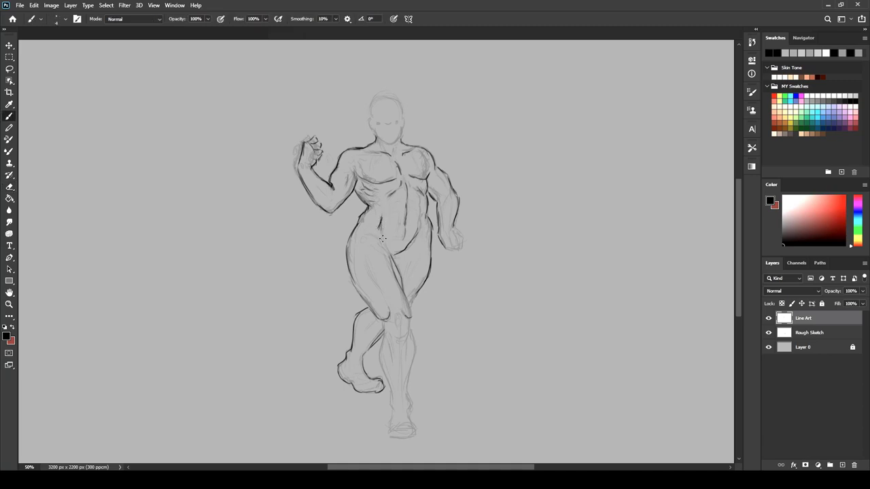
pyautogui.moveTo(409, 331); pyautogui.dragTo(393, 340)
# Compare the drawing without the rough sketch, reduce the Rough Sketch layer's opacity further, and reselect Line Art
pyautogui.click(768, 333)
pyautogui.click(768, 333)
pyautogui.click(817, 327)
pyautogui.click(862, 291)
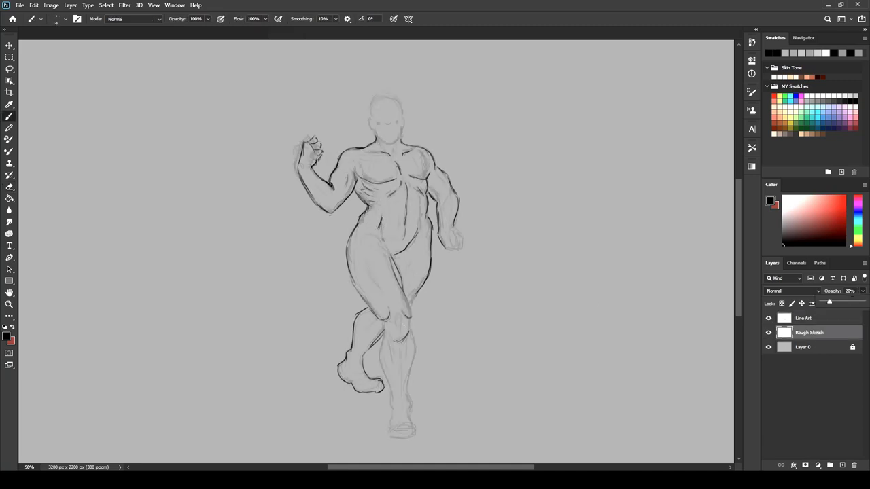
pyautogui.moveTo(829, 302); pyautogui.dragTo(826, 303)
pyautogui.click(819, 318)
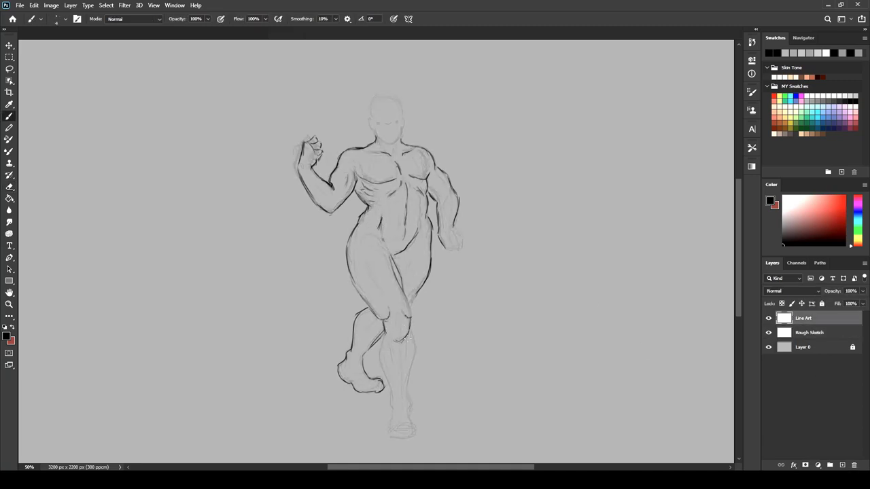
# Ink the front leg's shin, calf and foot, and add a line along the inner thigh
pyautogui.moveTo(408, 338)
pyautogui.mouseDown()
pyautogui.moveTo(385, 339)
pyautogui.moveTo(386, 367)
pyautogui.mouseUp()
pyautogui.moveTo(382, 332)
pyautogui.mouseDown()
pyautogui.moveTo(392, 436)
pyautogui.moveTo(403, 440)
pyautogui.moveTo(394, 438)
pyautogui.moveTo(417, 428)
pyautogui.moveTo(409, 410)
pyautogui.moveTo(412, 332)
pyautogui.moveTo(407, 393)
pyautogui.mouseUp()
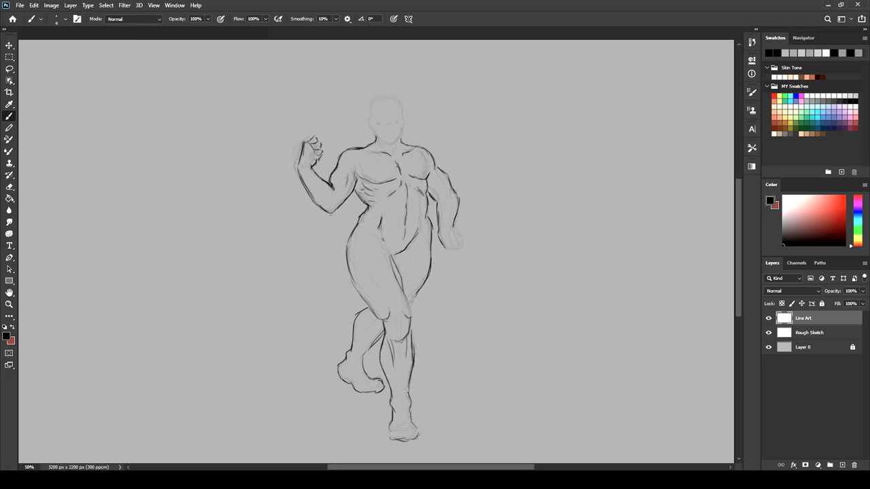
pyautogui.moveTo(382, 238); pyautogui.dragTo(394, 269)
# Erase and redraw the contour of the torso side beside the lowered arm
pyautogui.press('e')
pyautogui.moveTo(426, 202); pyautogui.dragTo(431, 239)
pyautogui.press('b')
pyautogui.moveTo(428, 208); pyautogui.dragTo(428, 174)
pyautogui.press('e')
pyautogui.press('b')
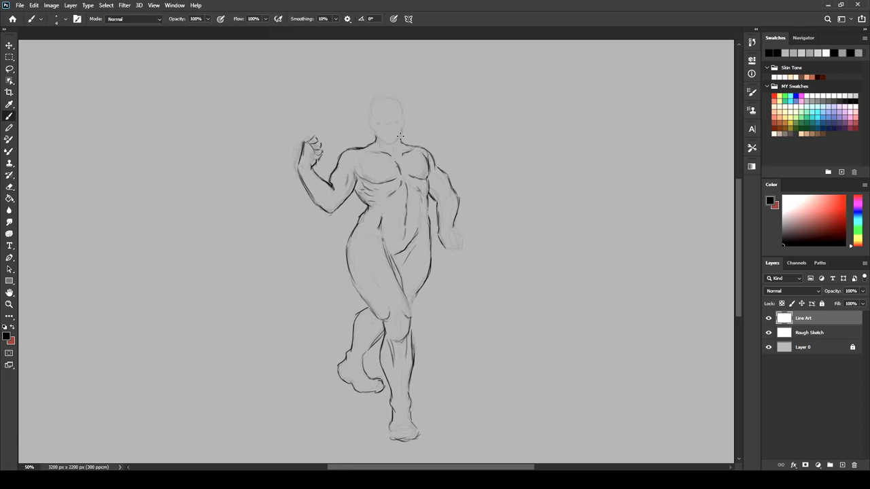
# Ink the head outline and draw a dumbbell with round plates in each hand
pyautogui.moveTo(402, 128)
pyautogui.mouseDown()
pyautogui.moveTo(392, 143)
pyautogui.moveTo(374, 132)
pyautogui.moveTo(378, 96)
pyautogui.moveTo(405, 129)
pyautogui.moveTo(400, 109)
pyautogui.mouseUp()
pyautogui.moveTo(428, 205)
pyautogui.mouseDown()
pyautogui.moveTo(426, 218)
pyautogui.moveTo(451, 250)
pyautogui.moveTo(473, 237)
pyautogui.mouseUp()
pyautogui.moveTo(475, 226)
pyautogui.mouseDown()
pyautogui.moveTo(474, 267)
pyautogui.moveTo(484, 250)
pyautogui.mouseUp()
pyautogui.moveTo(434, 227); pyautogui.dragTo(432, 247)
pyautogui.moveTo(314, 156); pyautogui.dragTo(337, 189)
pyautogui.moveTo(312, 164); pyautogui.dragTo(316, 179)
pyautogui.moveTo(324, 140); pyautogui.dragTo(299, 126)
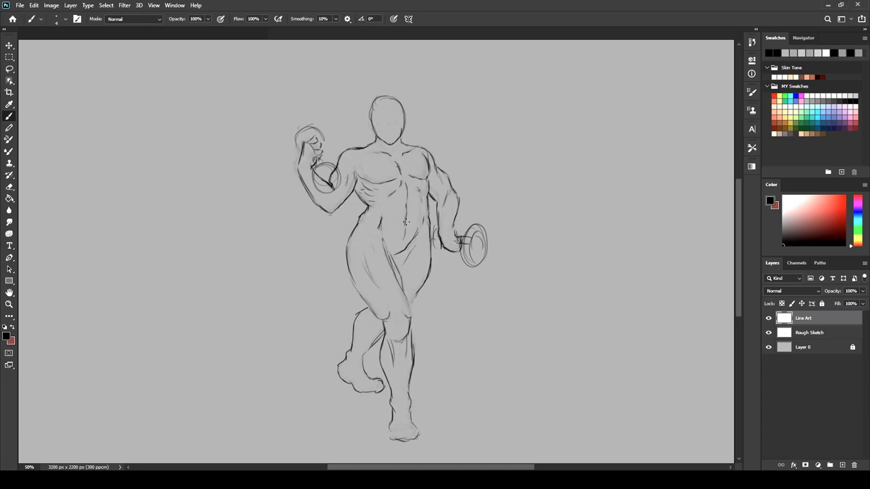
# Strengthen the contours of the knees, shin, outer thigh, hip side and shoulder line
pyautogui.moveTo(409, 310)
pyautogui.mouseDown()
pyautogui.moveTo(402, 287)
pyautogui.moveTo(416, 366)
pyautogui.mouseUp()
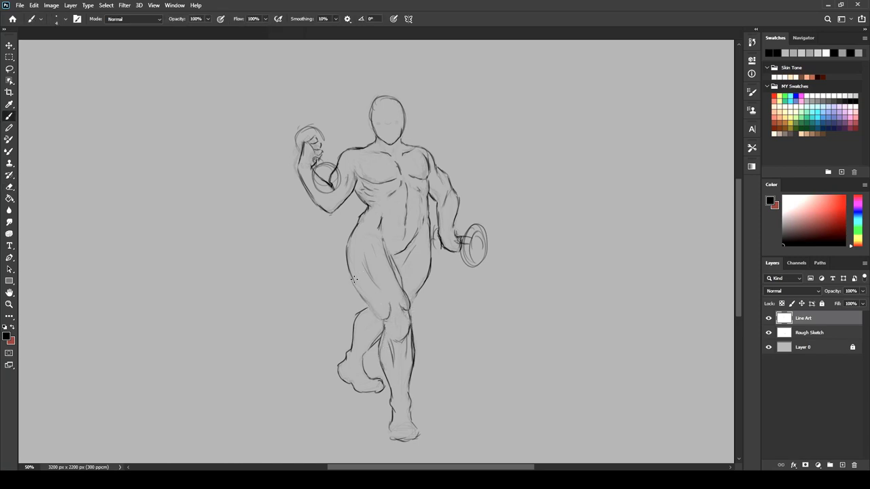
pyautogui.moveTo(353, 279)
pyautogui.mouseDown()
pyautogui.moveTo(385, 318)
pyautogui.moveTo(380, 370)
pyautogui.mouseUp()
pyautogui.moveTo(429, 230); pyautogui.dragTo(431, 253)
pyautogui.moveTo(401, 148)
pyautogui.mouseDown()
pyautogui.moveTo(433, 163)
pyautogui.moveTo(399, 143)
pyautogui.moveTo(336, 169)
pyautogui.moveTo(353, 155)
pyautogui.moveTo(336, 170)
pyautogui.moveTo(345, 152)
pyautogui.mouseUp()
pyautogui.press('e')
pyautogui.press('b')
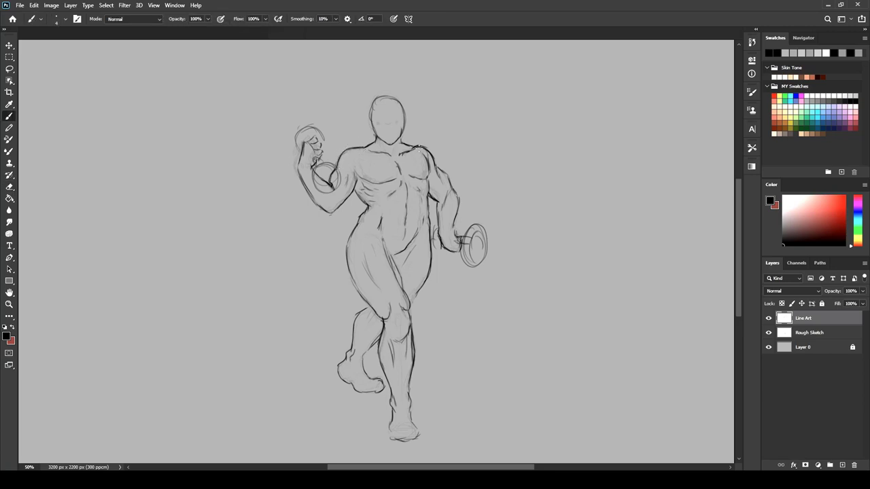
# Redraw the lowered arm's shoulder, refine the inner thigh, and clean up the surrounding lines
pyautogui.press('e')
pyautogui.press('b')
pyautogui.moveTo(421, 146); pyautogui.dragTo(438, 171)
pyautogui.moveTo(437, 169); pyautogui.dragTo(418, 144)
pyautogui.moveTo(414, 279)
pyautogui.mouseDown()
pyautogui.moveTo(422, 253)
pyautogui.moveTo(413, 299)
pyautogui.mouseUp()
pyautogui.press('e')
pyautogui.press('b')
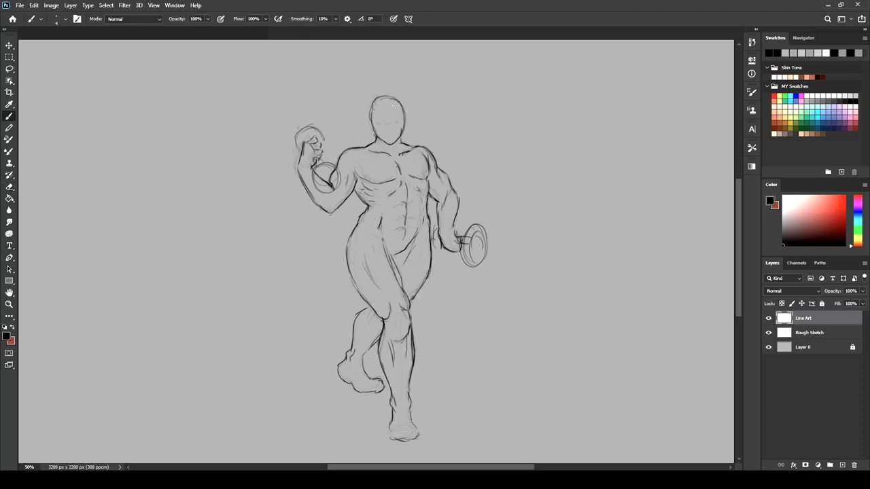
# Darken the head outline, hide the Rough Sketch layer, and refine the chest, abdomen and foot lines with eraser and brush
pyautogui.moveTo(375, 134)
pyautogui.mouseDown()
pyautogui.moveTo(393, 95)
pyautogui.moveTo(404, 124)
pyautogui.mouseUp()
pyautogui.click(768, 332)
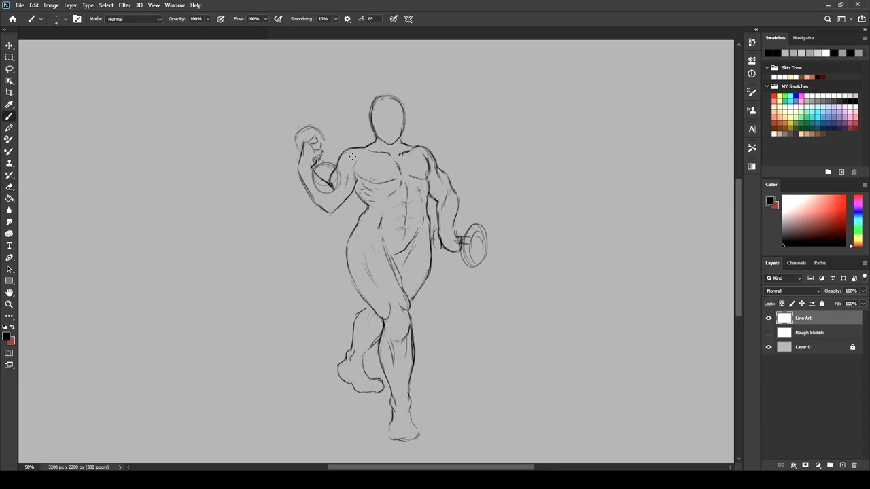
pyautogui.press('e')
pyautogui.moveTo(361, 161); pyautogui.dragTo(355, 166)
pyautogui.press('b')
pyautogui.press('e')
pyautogui.press('b')
pyautogui.press('e')
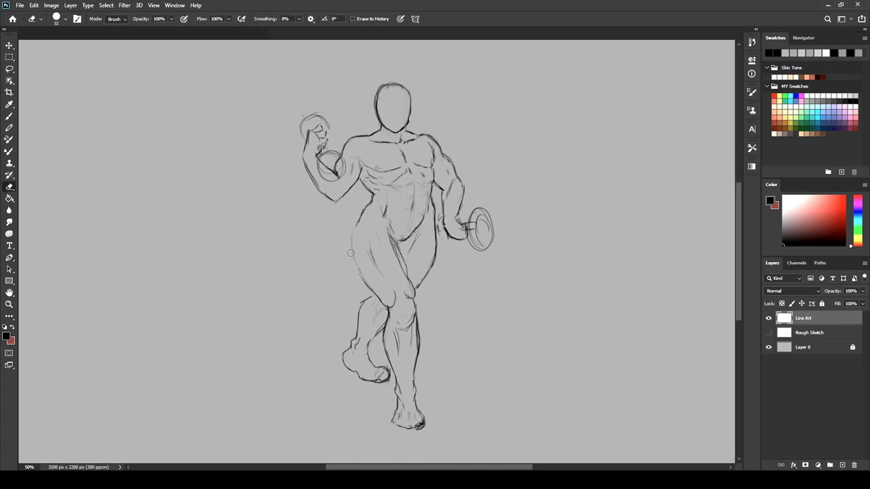
# Redraw the outer hip and thigh contour of the front leg, and clean up the abdominal lines
pyautogui.press('b')
pyautogui.moveTo(352, 231)
pyautogui.mouseDown()
pyautogui.moveTo(362, 282)
pyautogui.moveTo(354, 235)
pyautogui.mouseUp()
pyautogui.moveTo(353, 231)
pyautogui.mouseDown()
pyautogui.moveTo(370, 289)
pyautogui.moveTo(354, 261)
pyautogui.moveTo(358, 275)
pyautogui.mouseUp()
pyautogui.press('e')
pyautogui.hotkey('ctrl', '-')
pyautogui.hotkey('ctrl', '+')
pyautogui.moveTo(414, 207); pyautogui.dragTo(417, 197)
pyautogui.press('b')
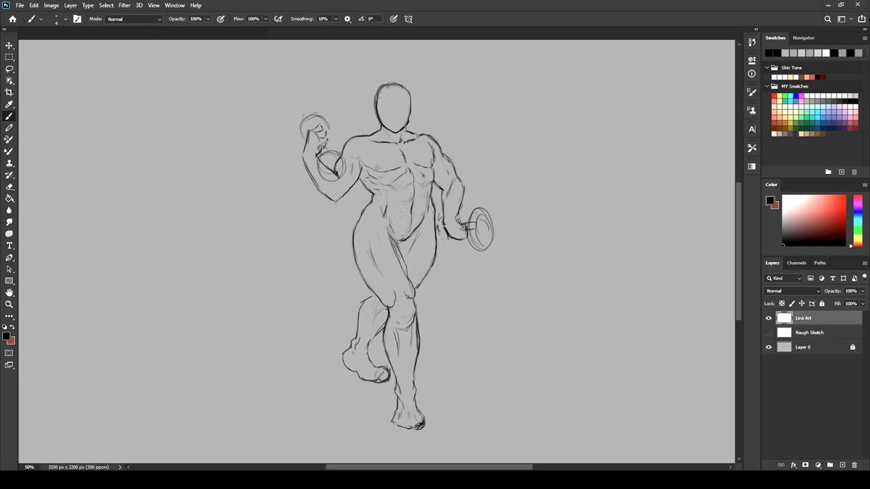
# Lasso the upper body with both arms, rotate it slightly counterclockwise, and deselect
pyautogui.press('l')
pyautogui.moveTo(435, 196)
pyautogui.mouseDown()
pyautogui.moveTo(364, 197)
pyautogui.moveTo(552, 140)
pyautogui.moveTo(439, 215)
pyautogui.mouseUp()
pyautogui.hotkey('ctrl', 't')
pyautogui.moveTo(400, 163); pyautogui.dragTo(412, 200)
pyautogui.moveTo(606, 294); pyautogui.dragTo(612, 283)
pyautogui.moveTo(524, 260); pyautogui.dragTo(523, 256)
pyautogui.press('Return')
pyautogui.hotkey('ctrl', 'd')
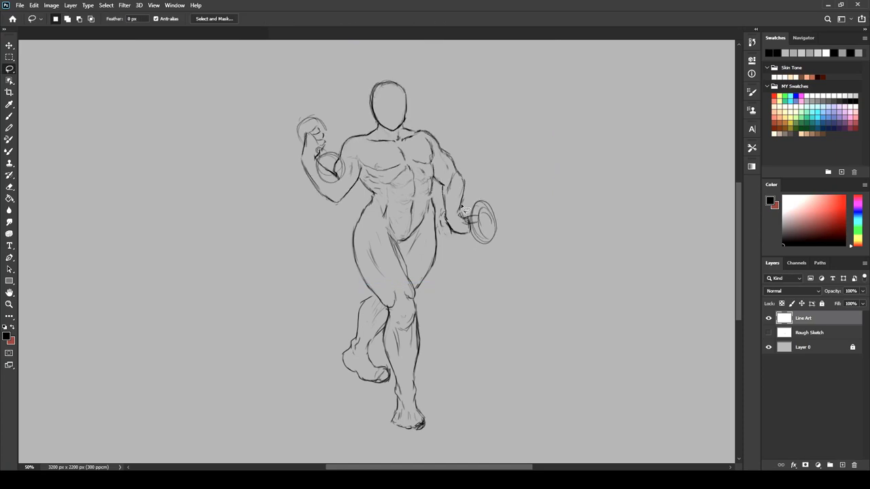
# Darken the lower pectoral contour and erase the arm lines crossing the raised dumbbell's front plate
pyautogui.press('b')
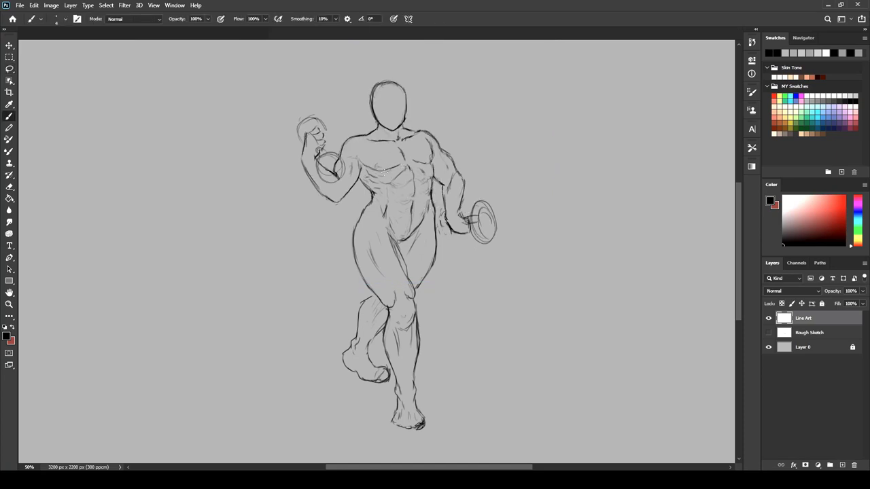
pyautogui.moveTo(370, 171); pyautogui.dragTo(403, 163)
pyautogui.press('e')
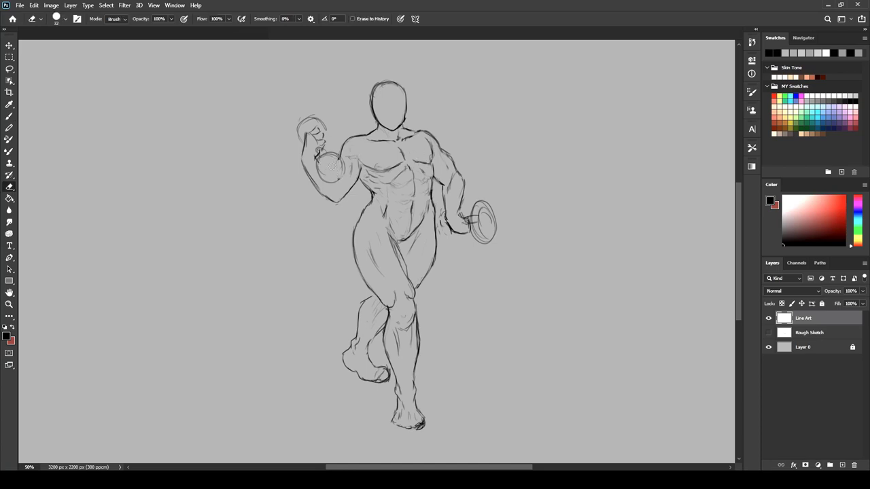
# Redraw the raised dumbbell's front plate with a center hub, its rear plate behind the fist, and the nearby arm contours
pyautogui.press('b')
pyautogui.moveTo(322, 162); pyautogui.dragTo(325, 185)
pyautogui.moveTo(329, 166); pyautogui.dragTo(332, 166)
pyautogui.moveTo(318, 121); pyautogui.dragTo(295, 137)
pyautogui.moveTo(297, 144)
pyautogui.mouseDown()
pyautogui.moveTo(326, 129)
pyautogui.moveTo(327, 141)
pyautogui.mouseUp()
pyautogui.moveTo(295, 141); pyautogui.dragTo(331, 198)
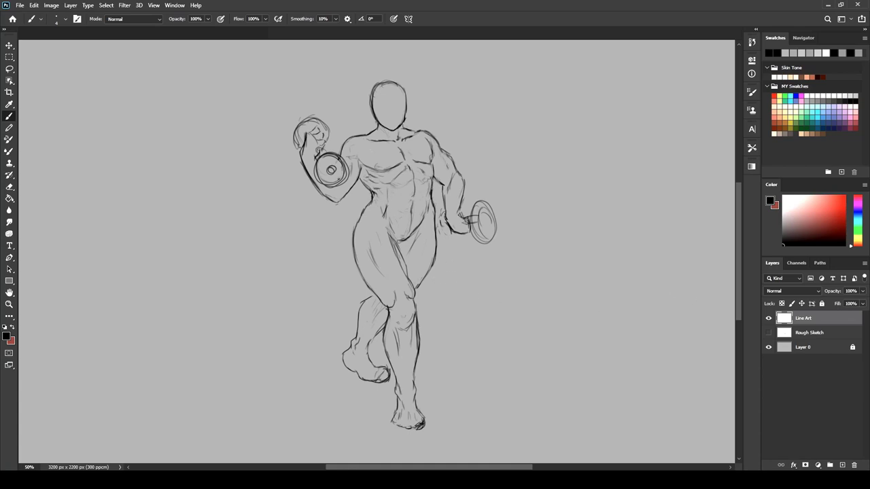
pyautogui.moveTo(440, 146); pyautogui.dragTo(441, 155)
# On the Rough Sketch layer, sketch a second figure's head, neck, shoulder line and rib cage in the empty canvas area
pyautogui.hscroll(5, 450, 254)
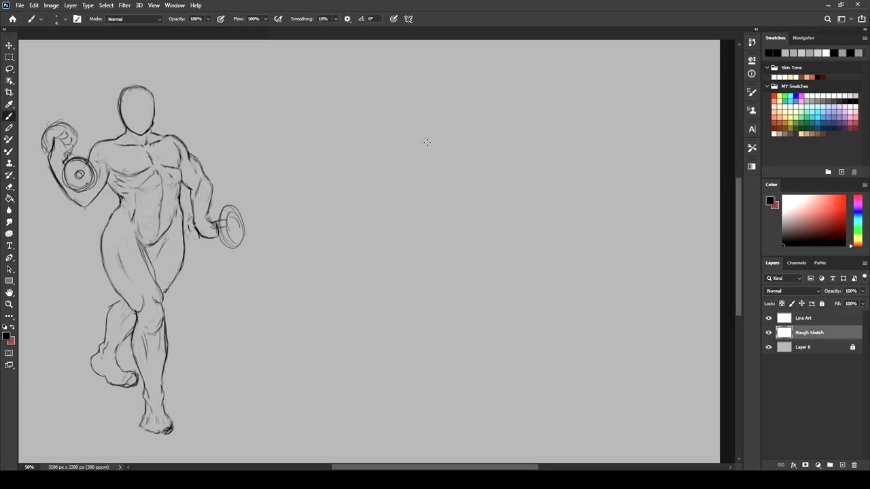
pyautogui.moveTo(426, 145)
pyautogui.mouseDown()
pyautogui.moveTo(429, 219)
pyautogui.moveTo(465, 148)
pyautogui.mouseUp()
pyautogui.moveTo(405, 151); pyautogui.dragTo(409, 198)
pyautogui.moveTo(431, 146)
pyautogui.mouseDown()
pyautogui.moveTo(407, 187)
pyautogui.moveTo(454, 195)
pyautogui.moveTo(451, 183)
pyautogui.mouseUp()
pyautogui.moveTo(410, 197); pyautogui.dragTo(451, 198)
pyautogui.moveTo(434, 141)
pyautogui.mouseDown()
pyautogui.moveTo(430, 95)
pyautogui.moveTo(425, 120)
pyautogui.mouseUp()
pyautogui.moveTo(466, 148); pyautogui.dragTo(467, 154)
pyautogui.moveTo(405, 154); pyautogui.dragTo(404, 158)
# Sketch the second figure's pelvis and widely spread legs with simple feet
pyautogui.moveTo(416, 229)
pyautogui.mouseDown()
pyautogui.moveTo(450, 231)
pyautogui.moveTo(452, 221)
pyautogui.mouseUp()
pyautogui.moveTo(416, 235)
pyautogui.mouseDown()
pyautogui.moveTo(434, 251)
pyautogui.moveTo(447, 245)
pyautogui.moveTo(486, 311)
pyautogui.mouseUp()
pyautogui.moveTo(415, 239); pyautogui.dragTo(415, 316)
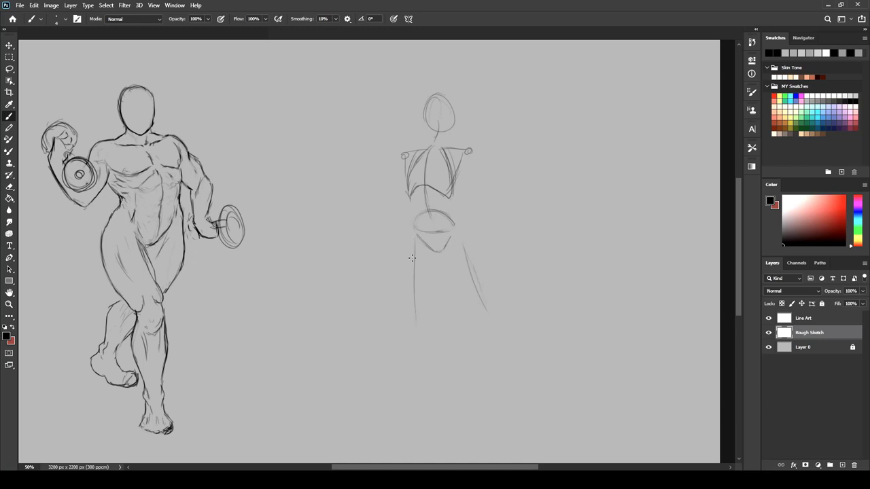
pyautogui.moveTo(413, 261); pyautogui.dragTo(421, 360)
pyautogui.moveTo(413, 260); pyautogui.dragTo(405, 354)
pyautogui.moveTo(405, 375)
pyautogui.mouseDown()
pyautogui.moveTo(421, 406)
pyautogui.moveTo(401, 402)
pyautogui.mouseUp()
pyautogui.moveTo(525, 389); pyautogui.dragTo(534, 394)
pyautogui.moveTo(487, 310); pyautogui.dragTo(520, 381)
# Sketch the second figure's two bent arms with raised hands
pyautogui.moveTo(476, 155)
pyautogui.mouseDown()
pyautogui.moveTo(484, 197)
pyautogui.moveTo(507, 138)
pyautogui.moveTo(505, 166)
pyautogui.mouseUp()
pyautogui.moveTo(404, 169)
pyautogui.mouseDown()
pyautogui.moveTo(389, 202)
pyautogui.moveTo(375, 173)
pyautogui.mouseUp()
pyautogui.moveTo(371, 170)
pyautogui.mouseDown()
pyautogui.moveTo(362, 155)
pyautogui.moveTo(376, 162)
pyautogui.mouseUp()
# Lasso the second figure's pelvis and legs, transform them to sit slightly lower below the rib cage, and deselect
pyautogui.press('l')
pyautogui.moveTo(468, 211); pyautogui.dragTo(630, 363)
pyautogui.hotkey('ctrl', 't')
pyautogui.moveTo(630, 208); pyautogui.dragTo(638, 200)
pyautogui.moveTo(589, 239); pyautogui.dragTo(590, 248)
pyautogui.press('Return')
pyautogui.rightClick(550, 240)
pyautogui.click(568, 247)
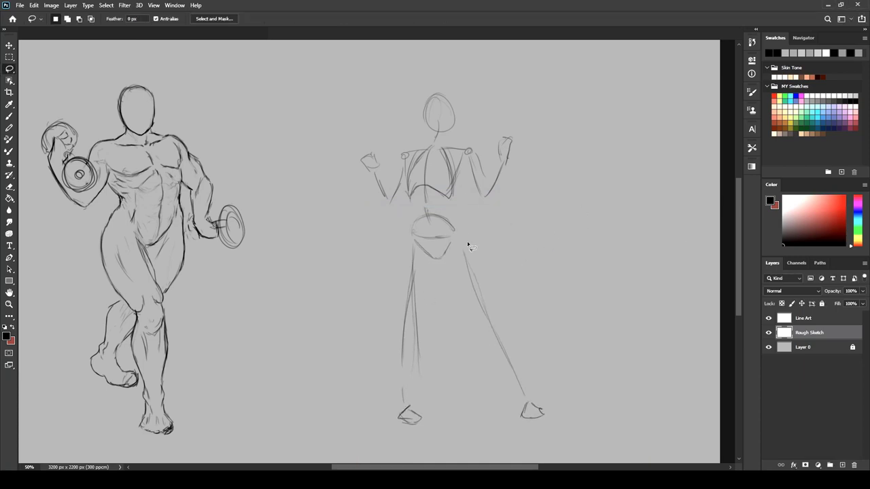
# Sketch the second figure's hip joints, right leg contour, neck, shoulders and chest forms over the skeleton
pyautogui.press('b')
pyautogui.moveTo(464, 232); pyautogui.dragTo(464, 233)
pyautogui.moveTo(406, 236); pyautogui.dragTo(405, 236)
pyautogui.moveTo(406, 244); pyautogui.dragTo(400, 339)
pyautogui.moveTo(462, 170)
pyautogui.mouseDown()
pyautogui.moveTo(449, 199)
pyautogui.moveTo(447, 162)
pyautogui.moveTo(402, 174)
pyautogui.moveTo(407, 166)
pyautogui.mouseUp()
pyautogui.moveTo(426, 127)
pyautogui.mouseDown()
pyautogui.moveTo(439, 136)
pyautogui.moveTo(454, 114)
pyautogui.moveTo(446, 136)
pyautogui.moveTo(411, 147)
pyautogui.moveTo(401, 163)
pyautogui.mouseUp()
pyautogui.hotkey('ctrl', 'z')
pyautogui.moveTo(446, 129); pyautogui.dragTo(475, 160)
# Lasso the second figure's raised forearm and hand, shift them slightly upward, and deselect
pyautogui.press('l')
pyautogui.moveTo(535, 155); pyautogui.dragTo(533, 163)
pyautogui.moveTo(506, 185); pyautogui.dragTo(504, 177)
pyautogui.rightClick(501, 152)
pyautogui.click(506, 157)
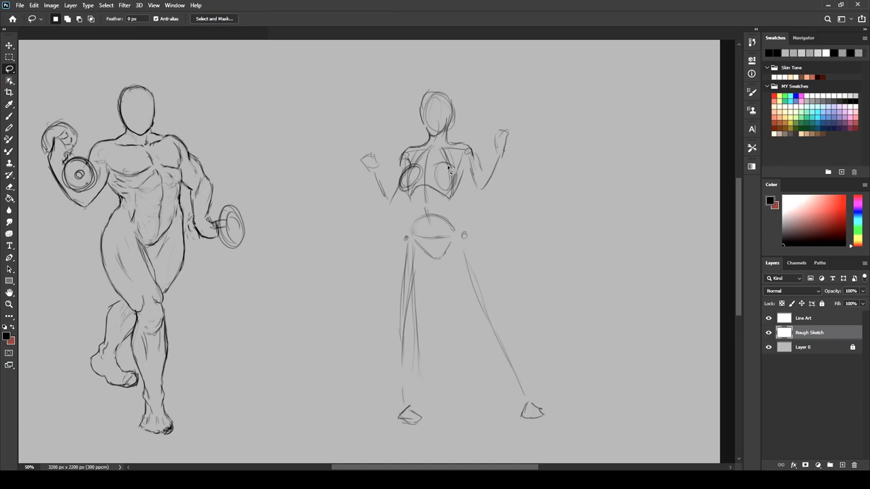
# Delete the second figure's right arm and resketch its forearm and hand in a lower position
pyautogui.press('b')
pyautogui.press('l')
pyautogui.moveTo(393, 145)
pyautogui.mouseDown()
pyautogui.moveTo(401, 196)
pyautogui.moveTo(378, 220)
pyautogui.moveTo(361, 197)
pyautogui.moveTo(373, 197)
pyautogui.mouseUp()
pyautogui.press('Delete')
pyautogui.hotkey('ctrl', 'd')
pyautogui.press('b')
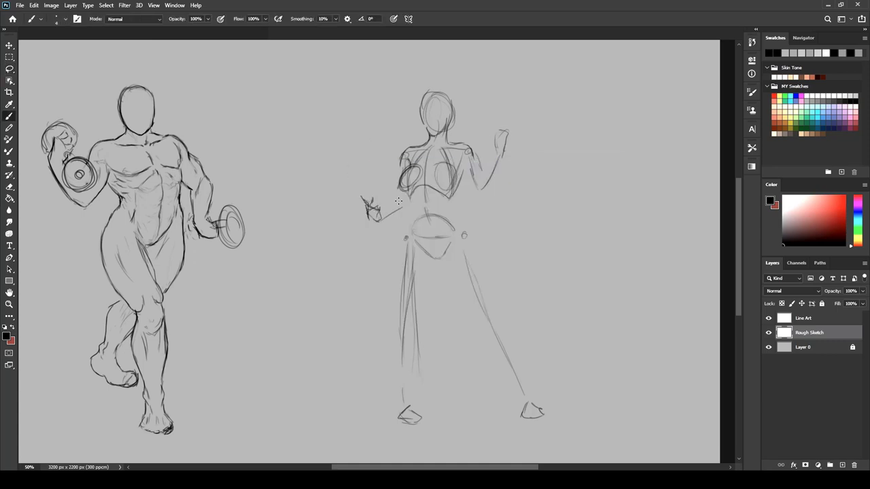
# Sketch the second figure's waist and hip contours, continuing down the outside of the right thigh
pyautogui.moveTo(467, 157)
pyautogui.mouseDown()
pyautogui.moveTo(455, 193)
pyautogui.moveTo(470, 227)
pyautogui.moveTo(442, 255)
pyautogui.moveTo(421, 236)
pyautogui.mouseUp()
pyautogui.moveTo(406, 190)
pyautogui.mouseDown()
pyautogui.moveTo(406, 234)
pyautogui.moveTo(382, 312)
pyautogui.mouseUp()
pyautogui.moveTo(393, 270); pyautogui.dragTo(386, 296)
# Lasso the second figure's right leg, rotate it outward from the hip for a wider stance, and deselect
pyautogui.press('l')
pyautogui.moveTo(421, 347); pyautogui.dragTo(407, 238)
pyautogui.moveTo(524, 246); pyautogui.dragTo(519, 273)
pyautogui.press('Return')
pyautogui.hotkey('ctrl', 'd')
# Sketch the second figure's left hip and thigh contours and the inner contour of the right thigh
pyautogui.press('b')
pyautogui.moveTo(460, 207); pyautogui.dragTo(487, 266)
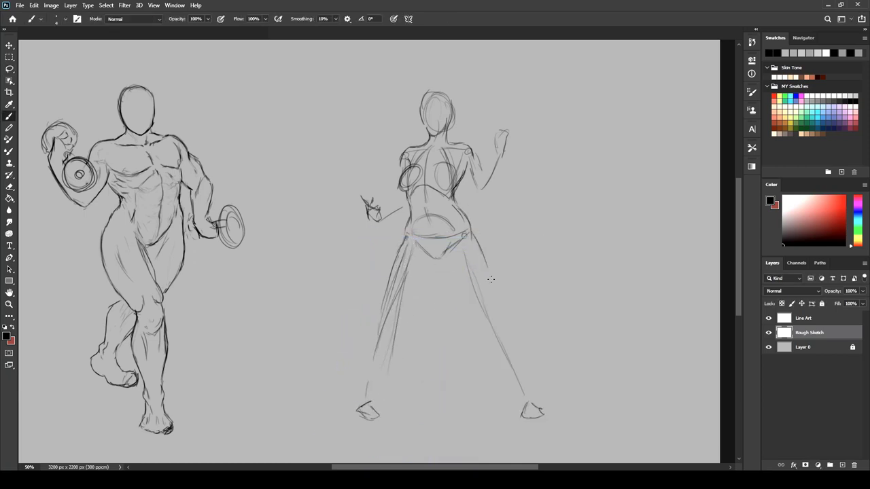
pyautogui.moveTo(472, 233); pyautogui.dragTo(488, 333)
pyautogui.moveTo(446, 264)
pyautogui.mouseDown()
pyautogui.moveTo(485, 330)
pyautogui.moveTo(407, 316)
pyautogui.mouseUp()
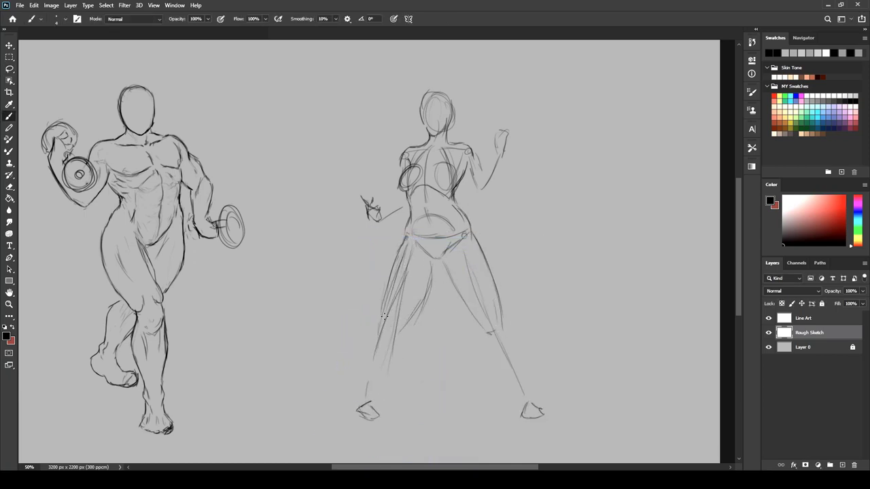
# Outline both of the second figure's legs through the knees and calves down to the feet
pyautogui.moveTo(408, 233); pyautogui.dragTo(384, 293)
pyautogui.moveTo(438, 258)
pyautogui.mouseDown()
pyautogui.moveTo(403, 330)
pyautogui.moveTo(386, 312)
pyautogui.moveTo(397, 338)
pyautogui.moveTo(375, 389)
pyautogui.moveTo(380, 319)
pyautogui.moveTo(367, 354)
pyautogui.moveTo(372, 395)
pyautogui.mouseUp()
pyautogui.moveTo(382, 321)
pyautogui.mouseDown()
pyautogui.moveTo(367, 354)
pyautogui.moveTo(363, 409)
pyautogui.mouseUp()
pyautogui.moveTo(375, 397)
pyautogui.mouseDown()
pyautogui.moveTo(377, 426)
pyautogui.moveTo(360, 416)
pyautogui.mouseUp()
pyautogui.moveTo(474, 316); pyautogui.dragTo(480, 323)
pyautogui.moveTo(445, 262); pyautogui.dragTo(483, 330)
pyautogui.moveTo(475, 237); pyautogui.dragTo(533, 396)
pyautogui.moveTo(503, 365)
pyautogui.mouseDown()
pyautogui.moveTo(486, 338)
pyautogui.moveTo(524, 424)
pyautogui.moveTo(544, 428)
pyautogui.mouseUp()
pyautogui.moveTo(512, 326); pyautogui.dragTo(526, 352)
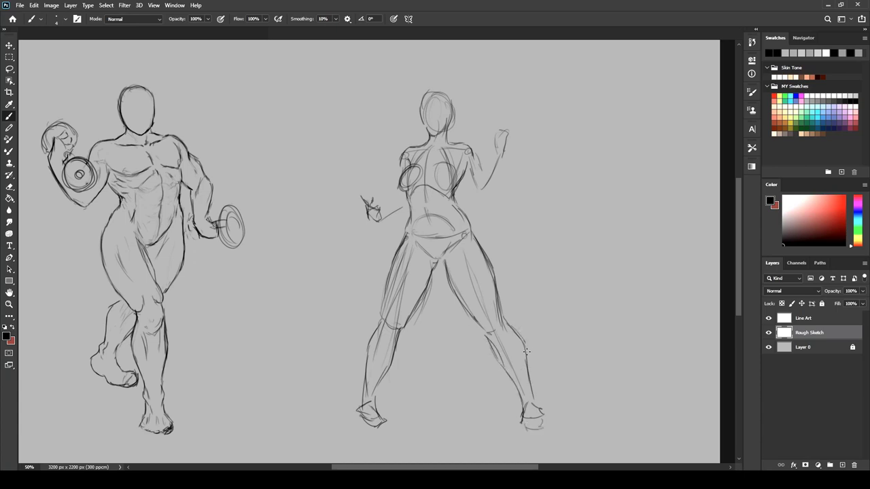
# Lasso the second figure's lowered forearm and hand, reposition them toward the elbow, and deselect
pyautogui.press('l')
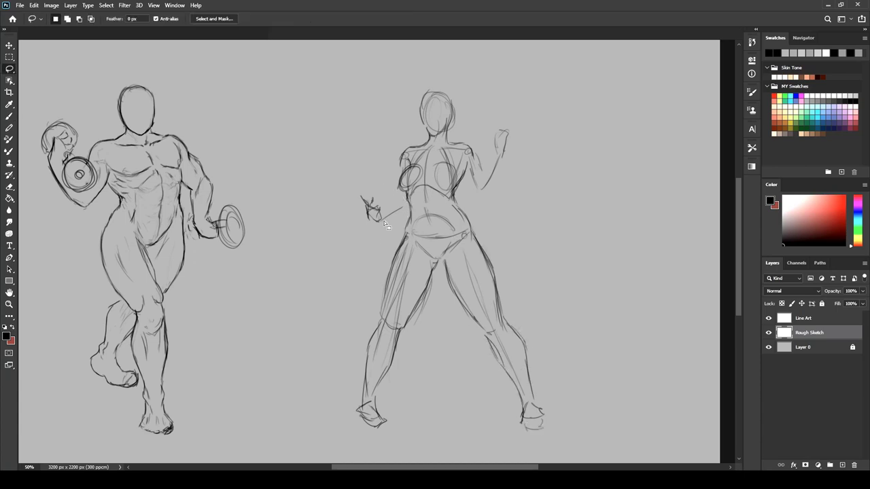
pyautogui.moveTo(401, 222); pyautogui.dragTo(403, 216)
pyautogui.rightClick(392, 190)
pyautogui.moveTo(380, 214)
pyautogui.mouseDown()
pyautogui.moveTo(380, 206)
pyautogui.moveTo(408, 208)
pyautogui.mouseUp()
pyautogui.click(405, 195)
# Sketch spread fingers on both of the second figure's hands and fill out the forearm contours
pyautogui.press('b')
pyautogui.moveTo(405, 194)
pyautogui.mouseDown()
pyautogui.moveTo(389, 203)
pyautogui.moveTo(367, 193)
pyautogui.mouseUp()
pyautogui.moveTo(371, 187); pyautogui.dragTo(380, 202)
pyautogui.moveTo(365, 198); pyautogui.dragTo(357, 203)
pyautogui.moveTo(488, 125)
pyautogui.mouseDown()
pyautogui.moveTo(503, 128)
pyautogui.moveTo(511, 146)
pyautogui.mouseUp()
pyautogui.moveTo(494, 113); pyautogui.dragTo(496, 129)
pyautogui.moveTo(489, 124)
pyautogui.mouseDown()
pyautogui.moveTo(497, 128)
pyautogui.moveTo(490, 133)
pyautogui.mouseUp()
pyautogui.moveTo(488, 130); pyautogui.dragTo(494, 152)
pyautogui.moveTo(508, 135); pyautogui.dragTo(477, 179)
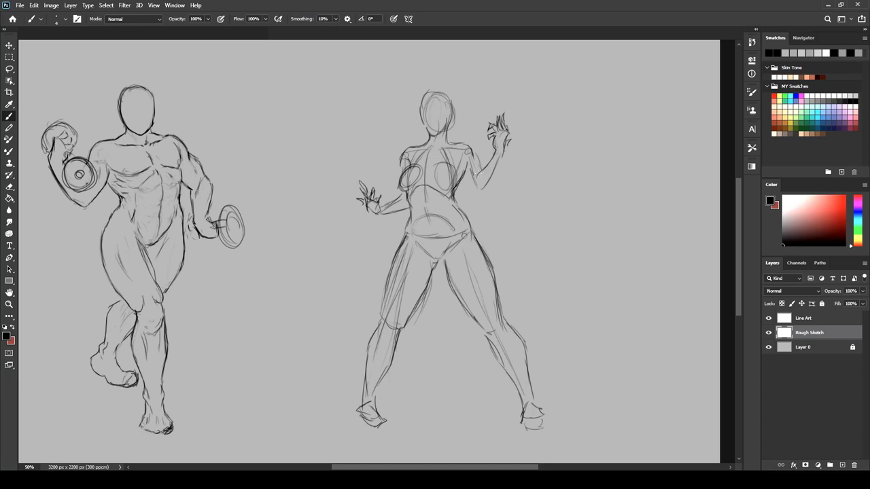
# Refine the second figure's raised arm, shoulders, chest, torso midline and crotch contours
pyautogui.moveTo(504, 153)
pyautogui.mouseDown()
pyautogui.moveTo(484, 193)
pyautogui.moveTo(464, 196)
pyautogui.mouseUp()
pyautogui.moveTo(477, 160)
pyautogui.mouseDown()
pyautogui.moveTo(472, 189)
pyautogui.moveTo(472, 173)
pyautogui.mouseUp()
pyautogui.moveTo(440, 145)
pyautogui.mouseDown()
pyautogui.moveTo(454, 152)
pyautogui.moveTo(399, 172)
pyautogui.moveTo(399, 193)
pyautogui.mouseUp()
pyautogui.moveTo(410, 159)
pyautogui.mouseDown()
pyautogui.moveTo(402, 178)
pyautogui.moveTo(456, 175)
pyautogui.moveTo(458, 167)
pyautogui.moveTo(435, 187)
pyautogui.moveTo(460, 160)
pyautogui.moveTo(428, 204)
pyautogui.moveTo(429, 220)
pyautogui.mouseUp()
pyautogui.press('e')
pyautogui.press('b')
pyautogui.moveTo(424, 252); pyautogui.dragTo(443, 257)
# Lasso the second figure's pelvis and legs, nudge them slightly upward, deselect, and stay on the Rough Sketch layer
pyautogui.press('l')
pyautogui.moveTo(483, 207)
pyautogui.mouseDown()
pyautogui.moveTo(384, 239)
pyautogui.moveTo(483, 208)
pyautogui.mouseUp()
pyautogui.moveTo(544, 373); pyautogui.dragTo(543, 369)
pyautogui.rightClick(470, 246)
pyautogui.click(488, 253)
pyautogui.click(814, 318)
pyautogui.click(812, 332)
pyautogui.press('b')
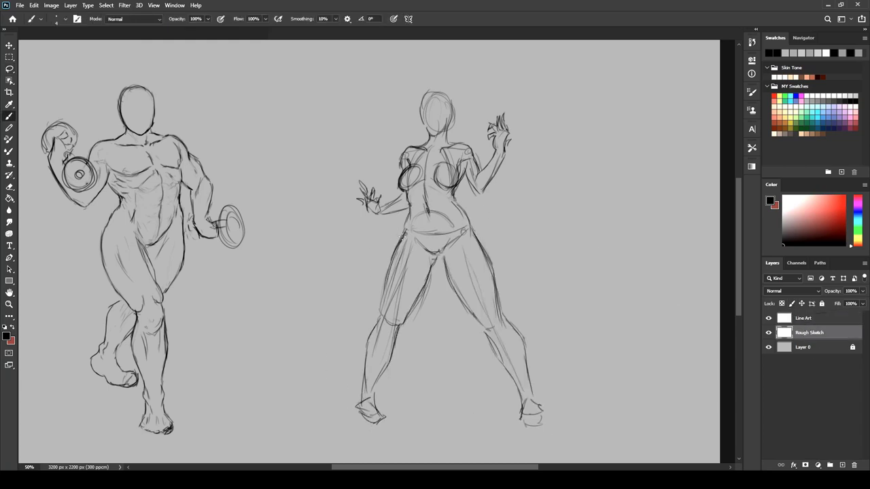
# Darken the contours of the second figure's right leg from the hip to the foot
pyautogui.moveTo(403, 234); pyautogui.dragTo(387, 299)
pyautogui.moveTo(388, 269); pyautogui.dragTo(380, 315)
pyautogui.moveTo(433, 260); pyautogui.dragTo(412, 308)
pyautogui.moveTo(426, 280); pyautogui.dragTo(392, 349)
pyautogui.moveTo(383, 311); pyautogui.dragTo(362, 401)
pyautogui.moveTo(396, 337)
pyautogui.mouseDown()
pyautogui.moveTo(378, 416)
pyautogui.moveTo(386, 427)
pyautogui.moveTo(364, 386)
pyautogui.mouseUp()
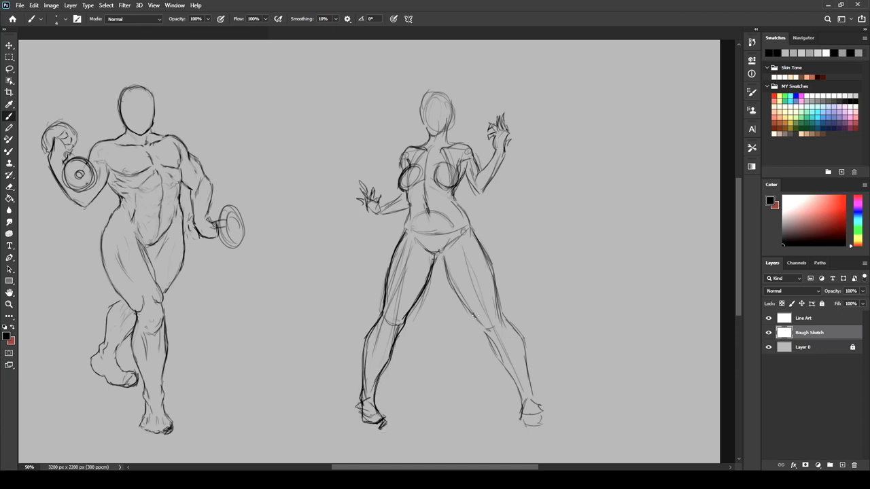
# Darken the contours of the second figure's left leg and restate the line across the hips
pyautogui.moveTo(474, 315); pyautogui.dragTo(523, 403)
pyautogui.moveTo(525, 354); pyautogui.dragTo(539, 401)
pyautogui.moveTo(472, 231); pyautogui.dragTo(525, 352)
pyautogui.moveTo(443, 261); pyautogui.dragTo(447, 283)
pyautogui.moveTo(473, 235)
pyautogui.mouseDown()
pyautogui.moveTo(456, 186)
pyautogui.moveTo(406, 231)
pyautogui.mouseUp()
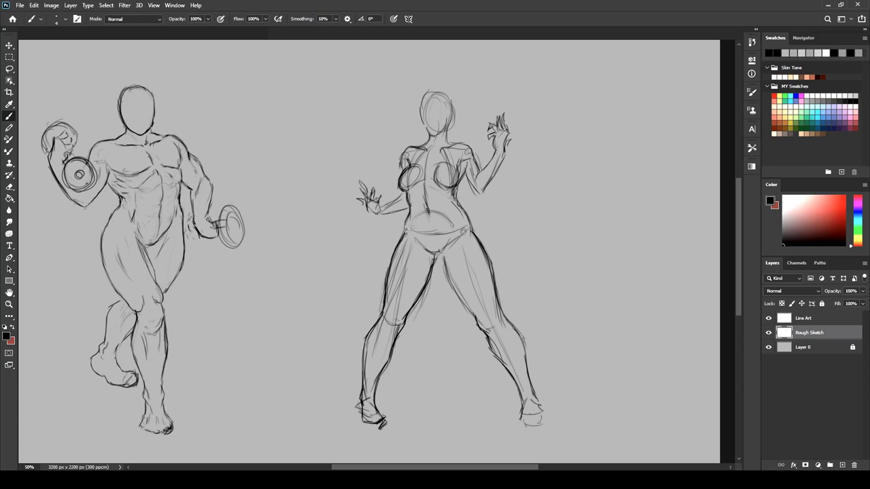
# Strengthen the second figure's lowered arm and left leg lines, and sketch simple facial features
pyautogui.moveTo(411, 182)
pyautogui.mouseDown()
pyautogui.moveTo(424, 192)
pyautogui.moveTo(474, 193)
pyautogui.mouseUp()
pyautogui.moveTo(433, 190); pyautogui.dragTo(412, 205)
pyautogui.moveTo(442, 205)
pyautogui.mouseDown()
pyautogui.moveTo(416, 211)
pyautogui.moveTo(398, 181)
pyautogui.moveTo(391, 205)
pyautogui.mouseUp()
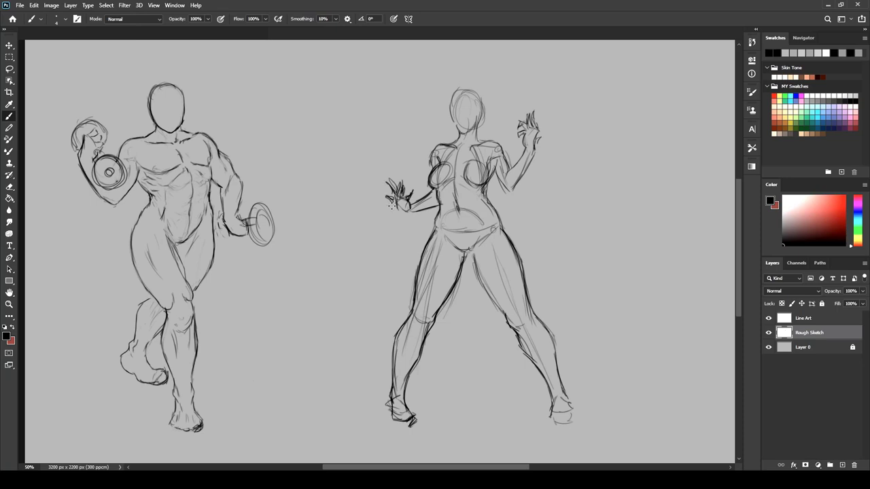
pyautogui.moveTo(477, 146)
pyautogui.mouseDown()
pyautogui.moveTo(472, 122)
pyautogui.moveTo(450, 108)
pyautogui.moveTo(482, 120)
pyautogui.mouseUp()
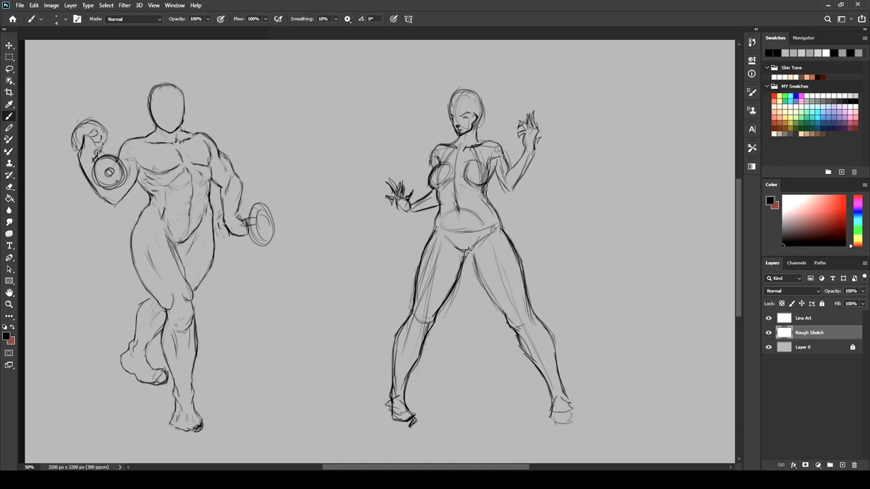
pyautogui.moveTo(473, 247)
pyautogui.mouseDown()
pyautogui.moveTo(522, 335)
pyautogui.moveTo(549, 329)
pyautogui.moveTo(563, 371)
pyautogui.mouseUp()
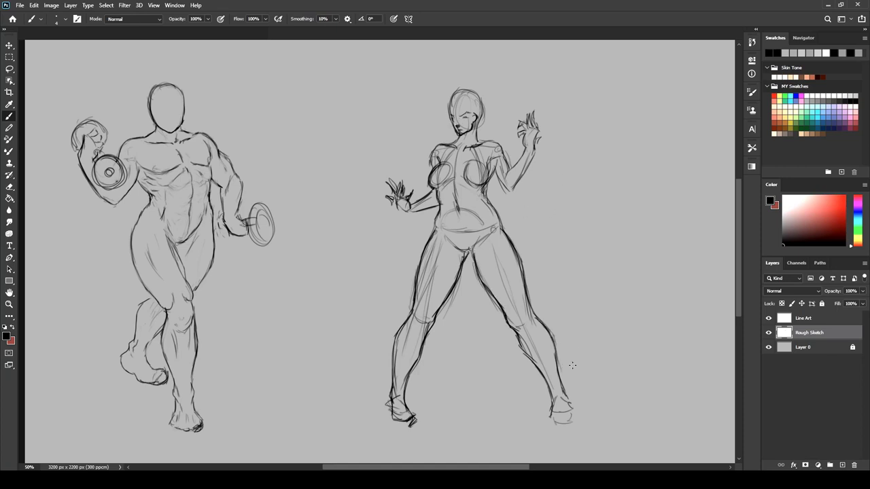
# Lasso the second figure's lower body, rotate it so the legs swing toward the raised-arm side, and deselect
pyautogui.press('l')
pyautogui.moveTo(503, 197)
pyautogui.mouseDown()
pyautogui.moveTo(549, 320)
pyautogui.moveTo(523, 224)
pyautogui.mouseUp()
pyautogui.hotkey('ctrl', 't')
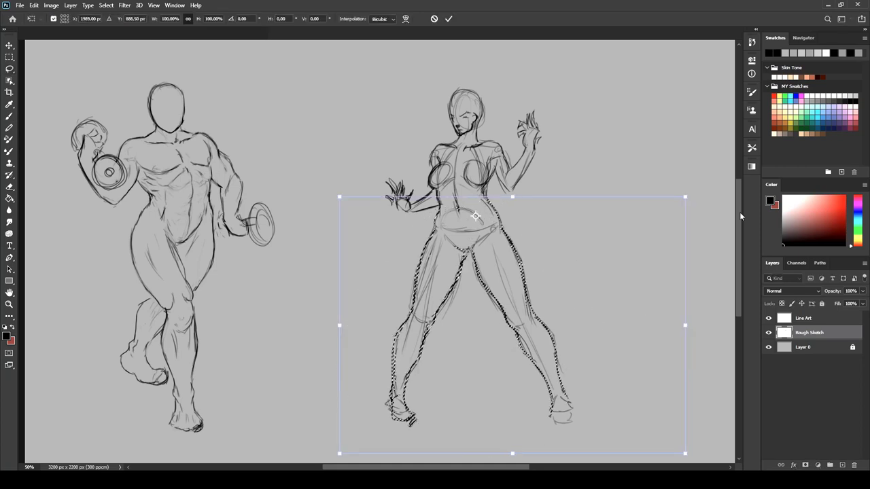
pyautogui.moveTo(739, 212); pyautogui.dragTo(699, 166)
pyautogui.press('Return')
pyautogui.rightClick(566, 223)
pyautogui.click(578, 230)
# Lasso the second figure's right leg, rotate it outward from the hip, realign it with the pelvis, and deselect
pyautogui.moveTo(476, 252); pyautogui.dragTo(518, 406)
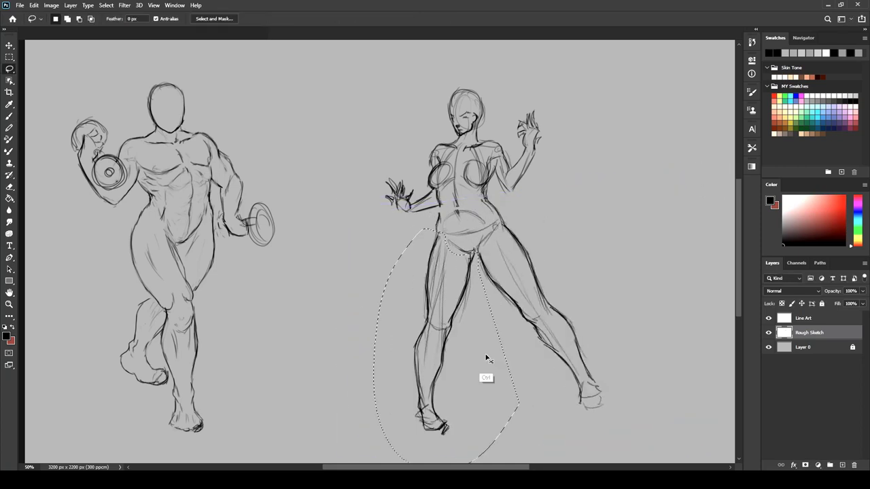
pyautogui.hotkey('ctrl', 't')
pyautogui.moveTo(445, 349); pyautogui.dragTo(450, 251)
pyautogui.moveTo(577, 236); pyautogui.dragTo(580, 262)
pyautogui.press('Return')
pyautogui.rightClick(522, 252)
pyautogui.click(534, 259)
pyautogui.moveTo(465, 268); pyautogui.dragTo(459, 266)
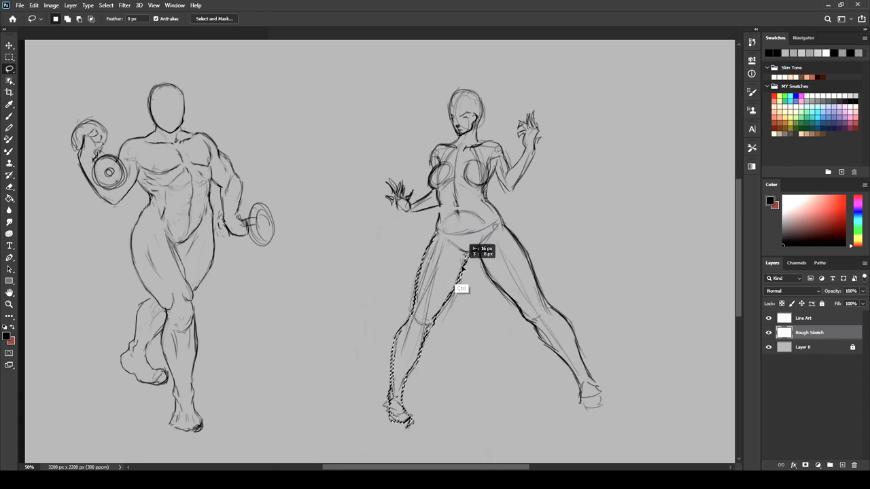
pyautogui.rightClick(467, 242)
pyautogui.click(479, 249)
# Lasso the second figure's left leg, rotate it inward to narrow the stance, and deselect
pyautogui.moveTo(513, 217)
pyautogui.mouseDown()
pyautogui.moveTo(472, 264)
pyautogui.moveTo(673, 354)
pyautogui.mouseUp()
pyautogui.hotkey('ctrl', 't')
pyautogui.moveTo(572, 327)
pyautogui.mouseDown()
pyautogui.moveTo(507, 264)
pyautogui.moveTo(499, 245)
pyautogui.mouseUp()
pyautogui.moveTo(688, 227); pyautogui.dragTo(673, 290)
pyautogui.moveTo(533, 261); pyautogui.dragTo(520, 266)
pyautogui.press('Return')
pyautogui.hotkey('ctrl', 'd')
pyautogui.press('b')
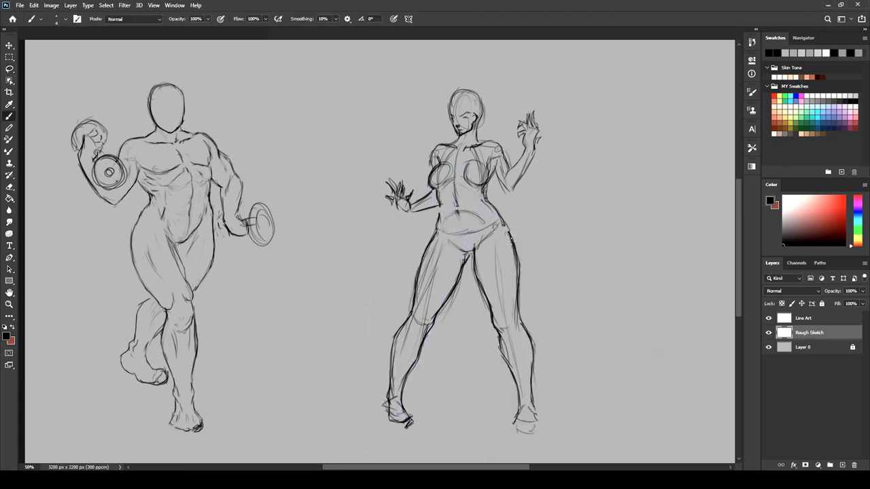
# Erase stray lines along the second figure's left knee and calf, and redraw the ankle
pyautogui.moveTo(484, 194); pyautogui.dragTo(490, 171)
pyautogui.press('e')
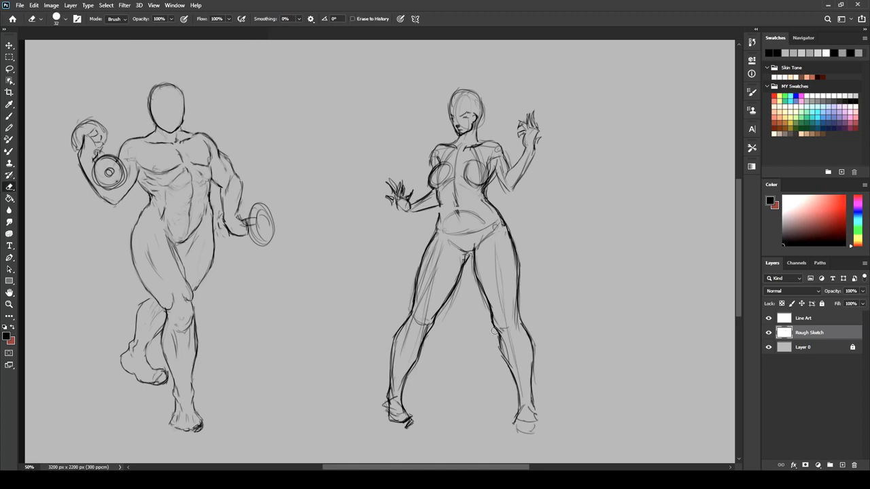
pyautogui.moveTo(494, 329); pyautogui.dragTo(519, 407)
pyautogui.moveTo(512, 377)
pyautogui.mouseDown()
pyautogui.moveTo(497, 349)
pyautogui.moveTo(518, 409)
pyautogui.moveTo(536, 419)
pyautogui.mouseUp()
pyautogui.press('b')
pyautogui.moveTo(533, 407); pyautogui.dragTo(536, 422)
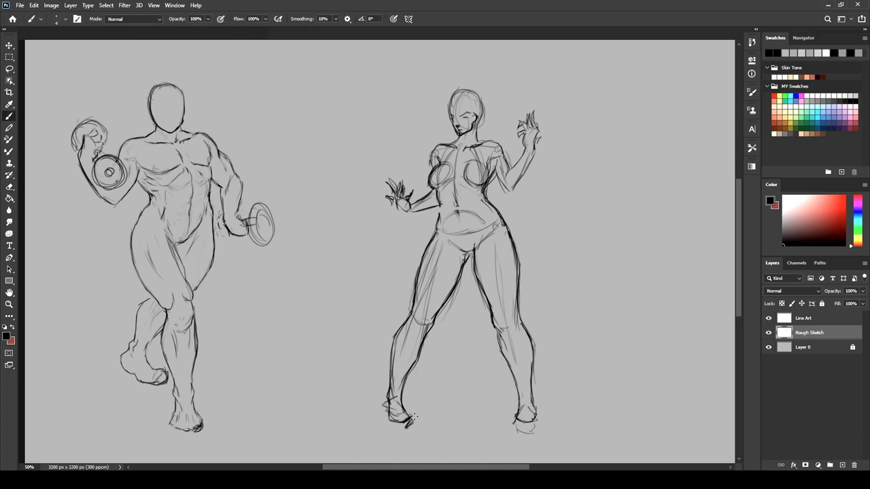
# Sketch the second figure's feet, clean up the torso, and add a wide conical hat to the head
pyautogui.moveTo(412, 419); pyautogui.dragTo(410, 434)
pyautogui.moveTo(410, 434); pyautogui.dragTo(400, 433)
pyautogui.moveTo(514, 423); pyautogui.dragTo(524, 439)
pyautogui.moveTo(438, 196); pyautogui.dragTo(441, 222)
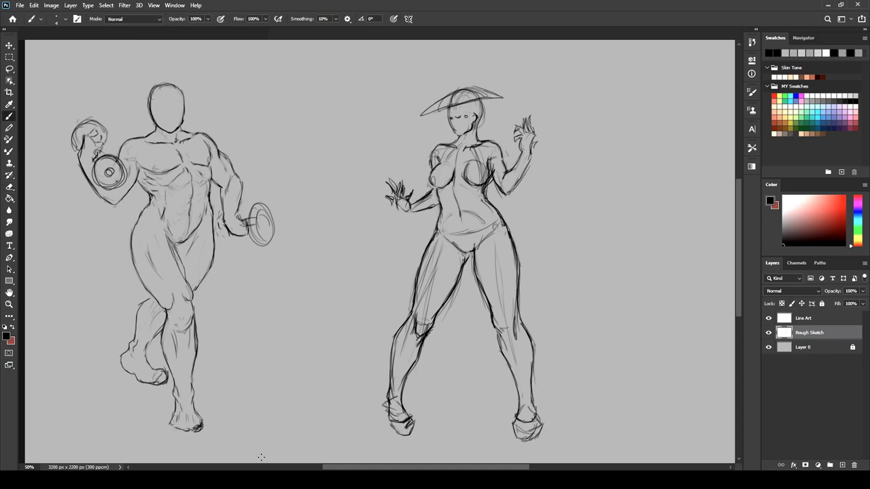
# Lower the Rough Sketch layer's opacity and ink the second figure's face, shoulder and raised arm on the Line Art layer
pyautogui.moveTo(861, 291); pyautogui.dragTo(831, 306)
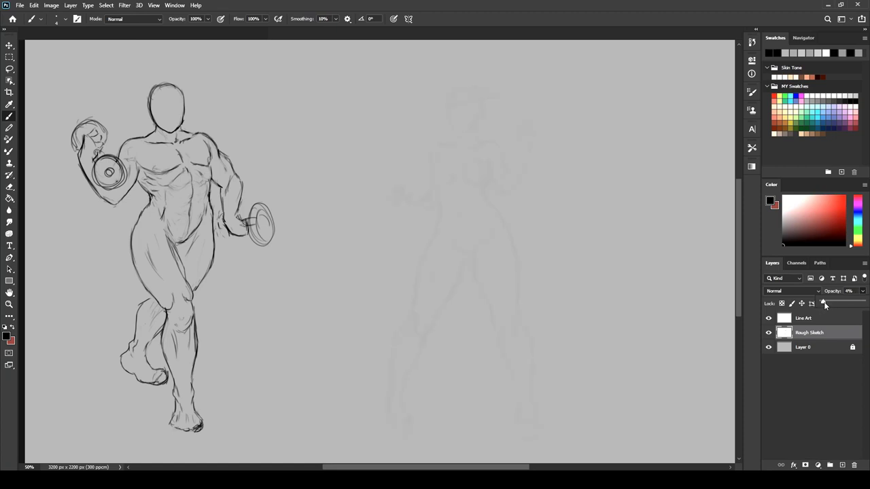
pyautogui.click(816, 318)
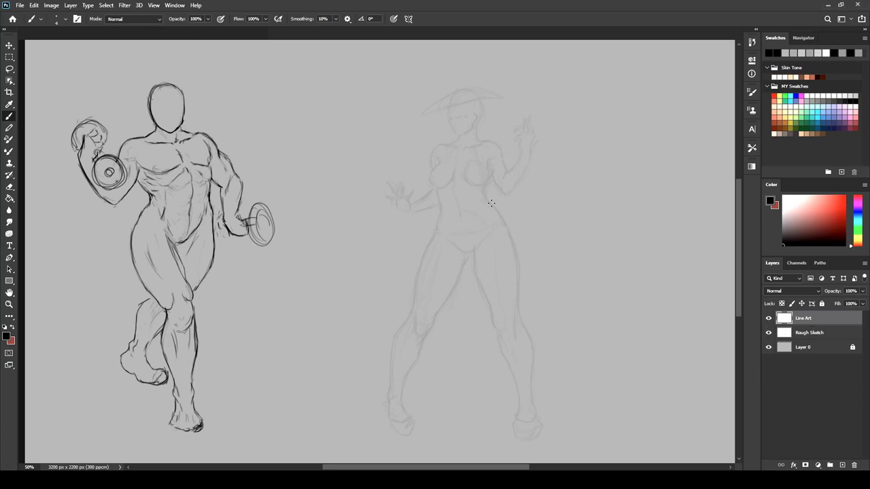
pyautogui.moveTo(449, 110)
pyautogui.mouseDown()
pyautogui.moveTo(452, 133)
pyautogui.moveTo(476, 139)
pyautogui.mouseUp()
pyautogui.moveTo(502, 163); pyautogui.dragTo(508, 179)
pyautogui.moveTo(490, 173); pyautogui.dragTo(503, 196)
pyautogui.moveTo(536, 160)
pyautogui.mouseDown()
pyautogui.moveTo(506, 182)
pyautogui.moveTo(525, 149)
pyautogui.mouseUp()
pyautogui.moveTo(530, 136)
pyautogui.mouseDown()
pyautogui.moveTo(532, 123)
pyautogui.moveTo(536, 145)
pyautogui.moveTo(527, 157)
pyautogui.moveTo(530, 119)
pyautogui.mouseUp()
pyautogui.press('e')
pyautogui.press('b')
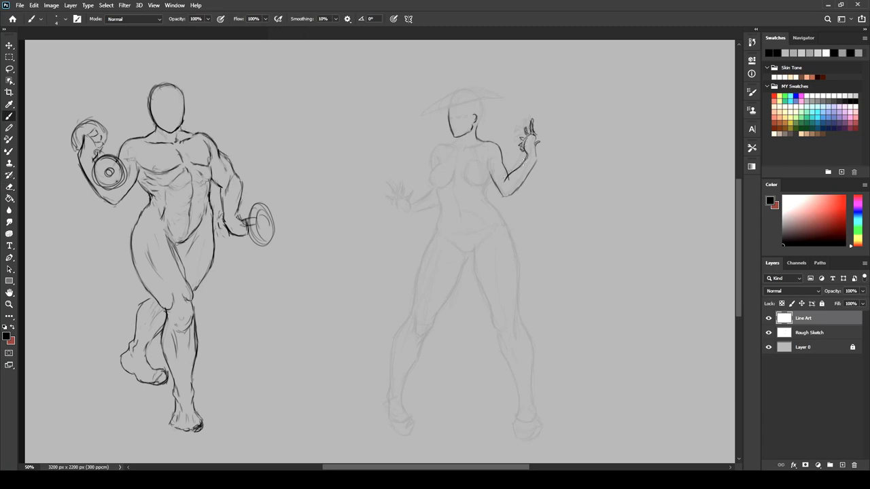
# Finish the inked raised forearm, then lasso the hand and forearm, transform them slightly inward, and deselect
pyautogui.moveTo(526, 159)
pyautogui.mouseDown()
pyautogui.moveTo(524, 178)
pyautogui.moveTo(504, 196)
pyautogui.mouseUp()
pyautogui.press('l')
pyautogui.moveTo(566, 117)
pyautogui.mouseDown()
pyautogui.moveTo(511, 131)
pyautogui.moveTo(555, 191)
pyautogui.moveTo(559, 183)
pyautogui.mouseUp()
pyautogui.hotkey('ctrl', 't')
pyautogui.moveTo(537, 133); pyautogui.dragTo(531, 135)
pyautogui.press('Return')
pyautogui.hotkey('ctrl', 'd')
pyautogui.press('b')
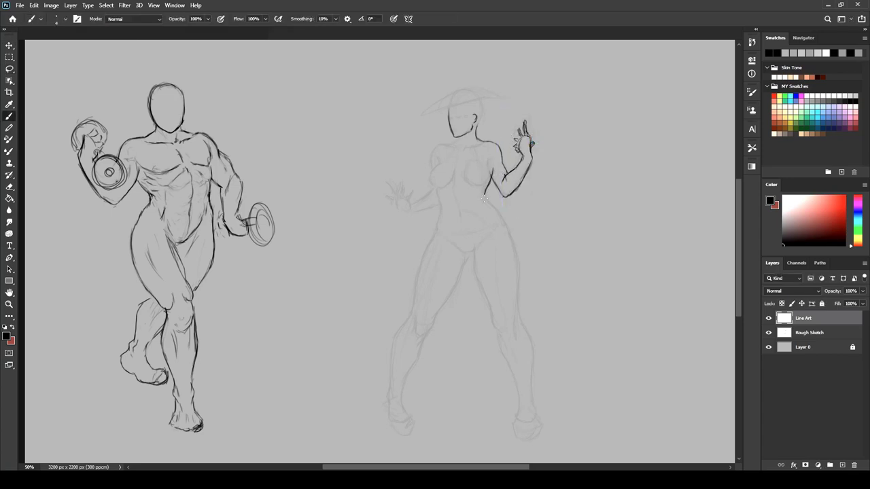
# Ink the second figure's waist, hips and both legs down to the ankles on the Line Art layer
pyautogui.moveTo(435, 186); pyautogui.dragTo(440, 205)
pyautogui.moveTo(507, 224); pyautogui.dragTo(517, 321)
pyautogui.moveTo(475, 243)
pyautogui.mouseDown()
pyautogui.moveTo(491, 327)
pyautogui.moveTo(458, 272)
pyautogui.moveTo(415, 360)
pyautogui.moveTo(410, 417)
pyautogui.moveTo(390, 369)
pyautogui.moveTo(393, 348)
pyautogui.mouseUp()
pyautogui.moveTo(438, 230); pyautogui.dragTo(424, 252)
pyautogui.moveTo(438, 228)
pyautogui.mouseDown()
pyautogui.moveTo(400, 326)
pyautogui.moveTo(391, 389)
pyautogui.mouseUp()
pyautogui.moveTo(431, 330); pyautogui.dragTo(416, 351)
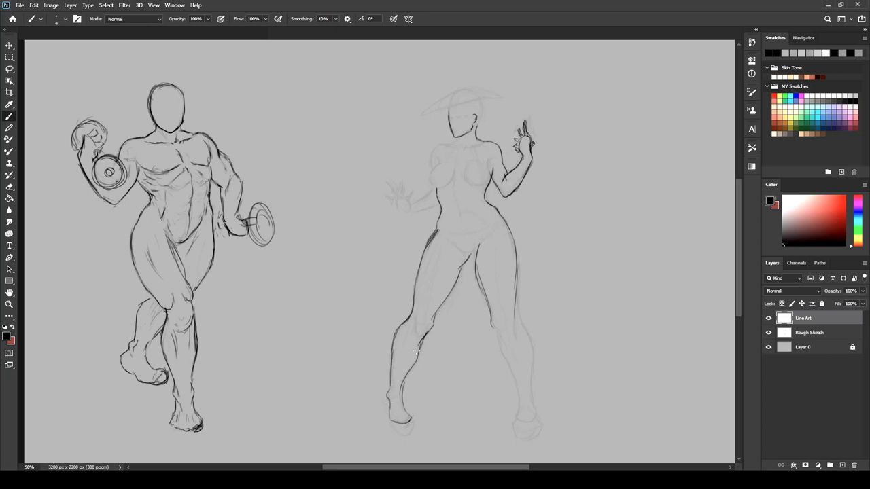
pyautogui.moveTo(514, 283); pyautogui.dragTo(534, 395)
pyautogui.moveTo(501, 353); pyautogui.dragTo(519, 420)
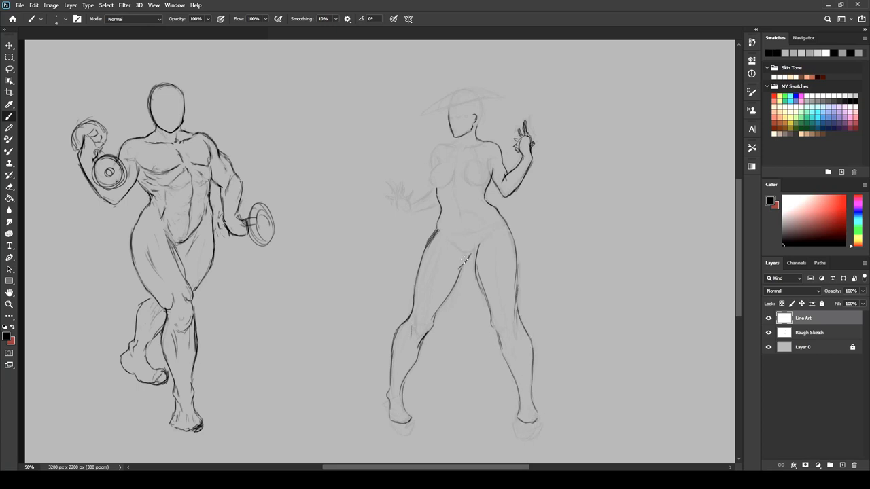
# Ink the second figure's bikini bottom and clean up the hip and upper thigh lines
pyautogui.moveTo(464, 253)
pyautogui.mouseDown()
pyautogui.moveTo(502, 218)
pyautogui.moveTo(457, 241)
pyautogui.moveTo(468, 242)
pyautogui.mouseUp()
pyautogui.press('e')
pyautogui.moveTo(443, 216); pyautogui.dragTo(419, 272)
pyautogui.press('b')
pyautogui.press('e')
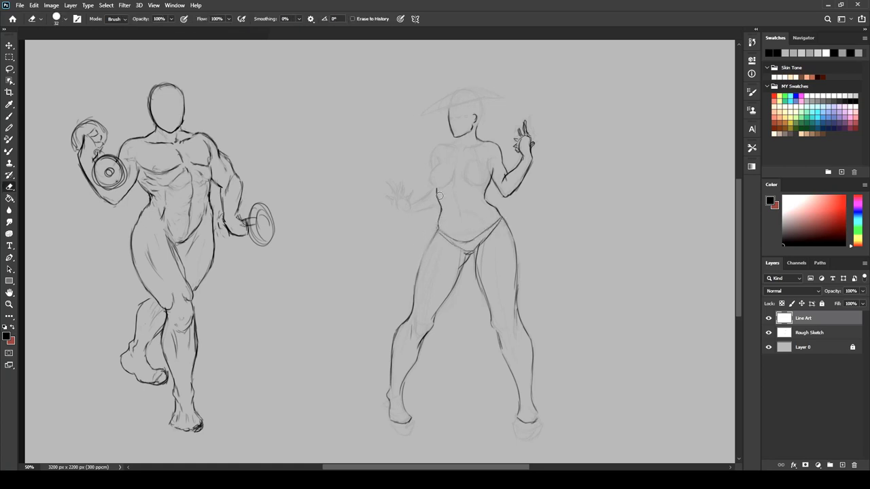
pyautogui.press('b')
pyautogui.moveTo(439, 231); pyautogui.dragTo(419, 276)
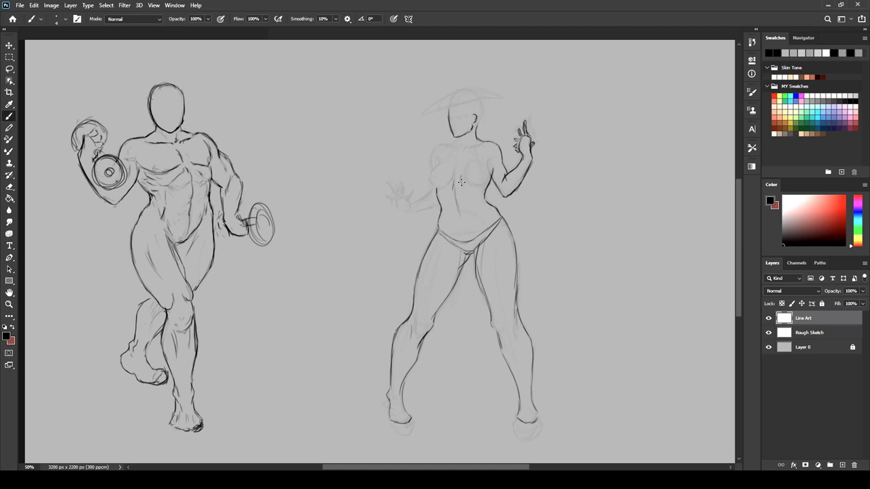
# Ink the second figure's torso midline, chest, right shoulder, and lowered arm with its hand
pyautogui.moveTo(461, 182); pyautogui.dragTo(487, 185)
pyautogui.moveTo(462, 175)
pyautogui.mouseDown()
pyautogui.moveTo(482, 189)
pyautogui.moveTo(468, 188)
pyautogui.mouseUp()
pyautogui.moveTo(490, 159)
pyautogui.mouseDown()
pyautogui.moveTo(487, 181)
pyautogui.moveTo(432, 172)
pyautogui.moveTo(410, 204)
pyautogui.moveTo(393, 206)
pyautogui.moveTo(402, 211)
pyautogui.mouseUp()
pyautogui.press('e')
pyautogui.press('b')
pyautogui.moveTo(407, 193); pyautogui.dragTo(408, 201)
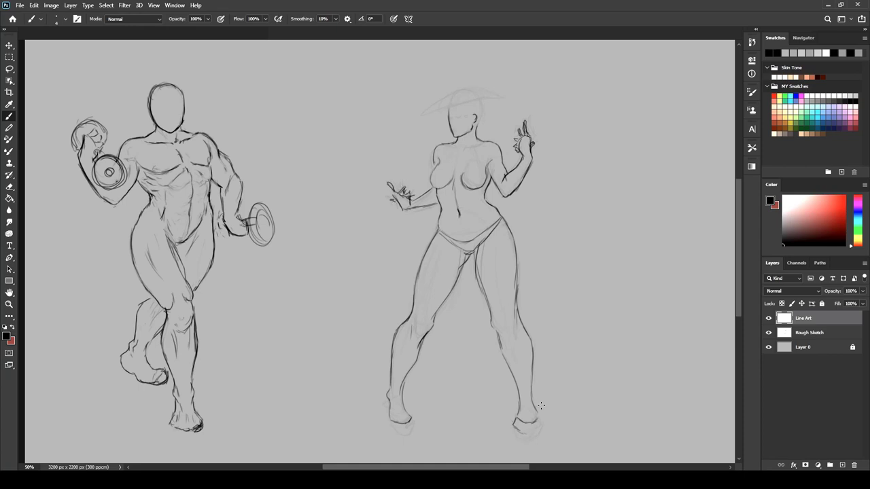
# Clean up the second figure's left leg by erasing and re-inking the outer knee and calf, inner knee and inner thigh lines
pyautogui.press('e')
pyautogui.moveTo(518, 298); pyautogui.dragTo(532, 368)
pyautogui.press('b')
pyautogui.press('e')
pyautogui.moveTo(496, 330)
pyautogui.mouseDown()
pyautogui.moveTo(518, 386)
pyautogui.moveTo(505, 347)
pyautogui.mouseUp()
pyautogui.press('b')
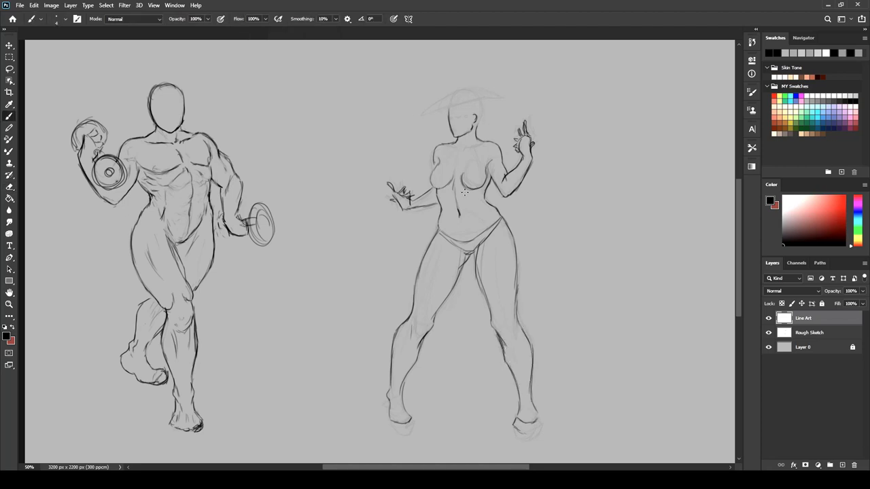
pyautogui.press('e')
pyautogui.moveTo(477, 269)
pyautogui.mouseDown()
pyautogui.moveTo(486, 297)
pyautogui.moveTo(476, 247)
pyautogui.moveTo(487, 302)
pyautogui.moveTo(477, 292)
pyautogui.mouseUp()
pyautogui.press('b')
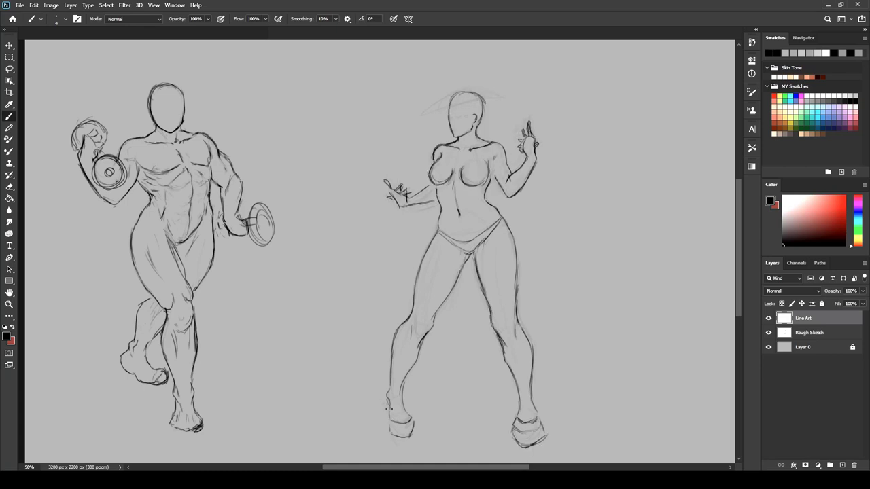
# Ink the second figure's ankles and the platform-like shoes on both feet
pyautogui.moveTo(386, 402); pyautogui.dragTo(391, 431)
pyautogui.moveTo(513, 427)
pyautogui.mouseDown()
pyautogui.moveTo(520, 449)
pyautogui.moveTo(538, 429)
pyautogui.mouseUp()
pyautogui.press('e')
pyautogui.press('b')
pyautogui.press('e')
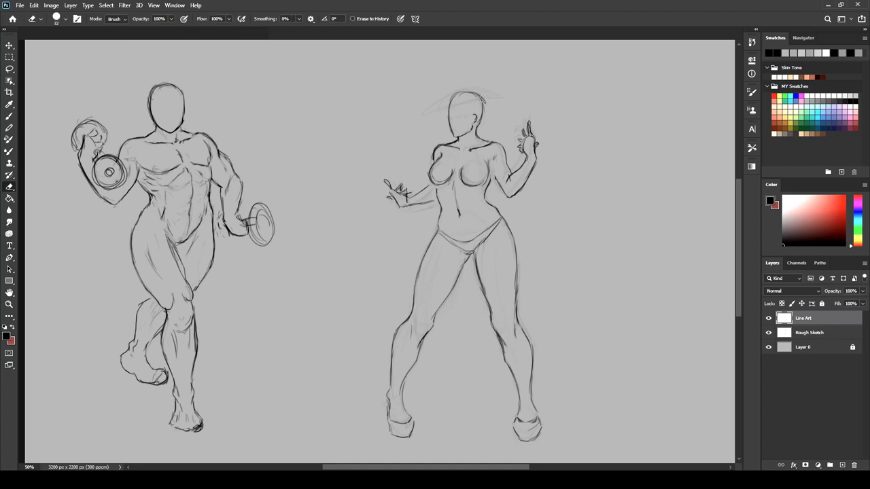
# Erase the top of the second figure's head and ink a wide conical hat with a small tip over it
pyautogui.moveTo(451, 99); pyautogui.dragTo(483, 100)
pyautogui.press('b')
pyautogui.moveTo(426, 114)
pyautogui.mouseDown()
pyautogui.moveTo(522, 103)
pyautogui.moveTo(413, 123)
pyautogui.moveTo(448, 105)
pyautogui.mouseUp()
pyautogui.moveTo(459, 87); pyautogui.dragTo(464, 81)
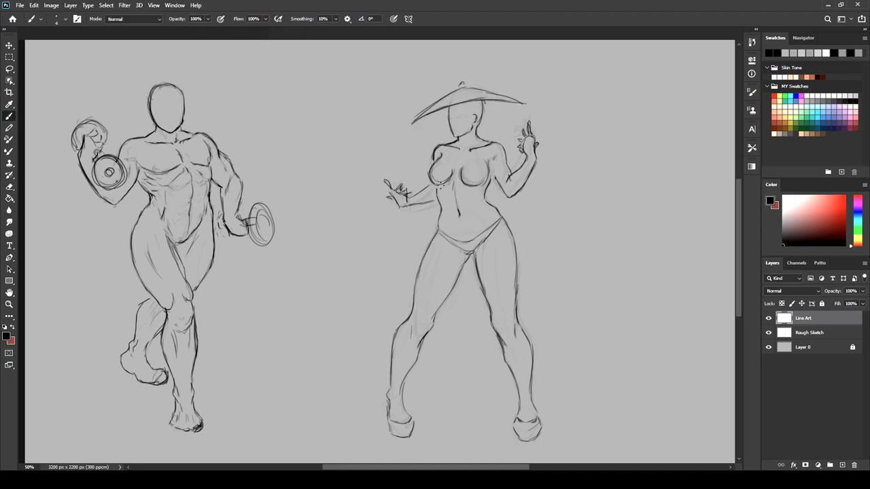
# Erase the second figure's raised left hand and redraw it with an extended finger and curled fingers
pyautogui.press('e')
pyautogui.moveTo(527, 127); pyautogui.dragTo(535, 151)
pyautogui.press('b')
pyautogui.hotkey('ctrl', '+')
pyautogui.moveTo(601, 127); pyautogui.dragTo(541, 197)
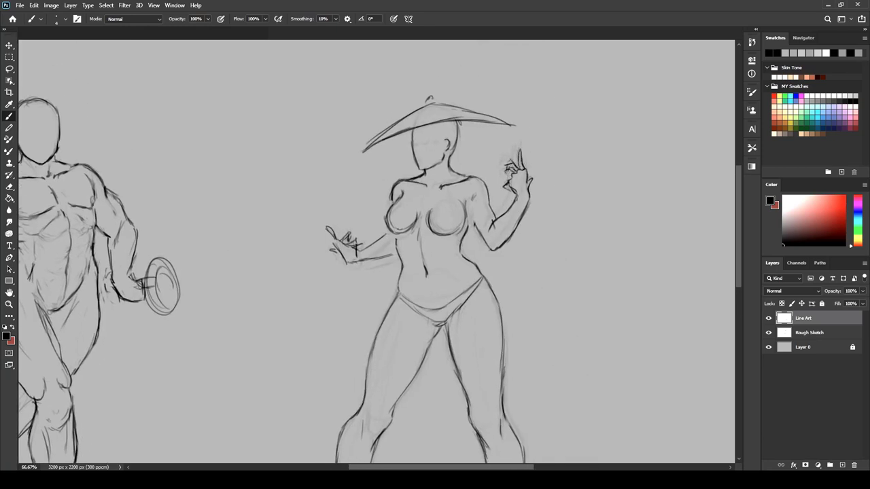
pyautogui.press('e')
pyautogui.moveTo(509, 177)
pyautogui.mouseDown()
pyautogui.moveTo(504, 186)
pyautogui.moveTo(532, 182)
pyautogui.moveTo(525, 212)
pyautogui.moveTo(529, 190)
pyautogui.moveTo(528, 203)
pyautogui.moveTo(517, 195)
pyautogui.mouseUp()
pyautogui.press('b')
pyautogui.press('e')
pyautogui.press('b')
pyautogui.press('e')
pyautogui.press('b')
pyautogui.press('e')
# Clean up the second figure's left armpit area and re-ink the contours of both breasts
pyautogui.moveTo(494, 223); pyautogui.dragTo(465, 233)
pyautogui.press('b')
pyautogui.moveTo(476, 195); pyautogui.dragTo(472, 212)
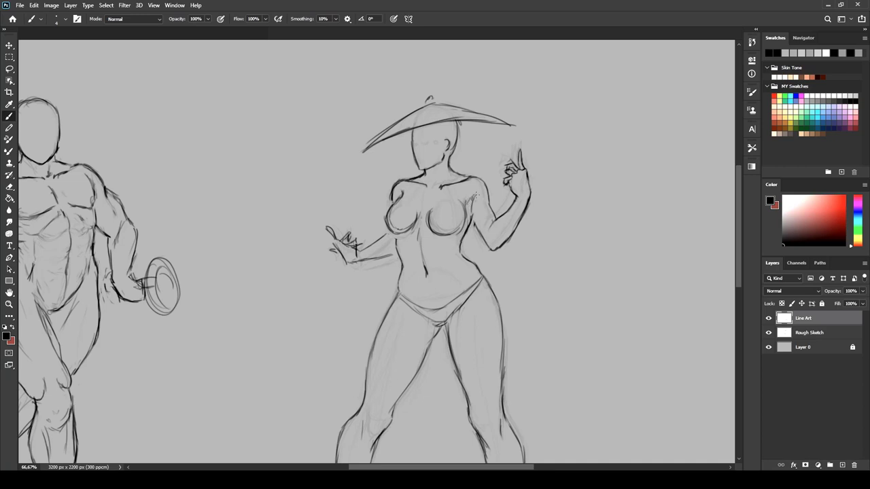
pyautogui.press('e')
pyautogui.press('b')
pyautogui.press('e')
pyautogui.moveTo(386, 212)
pyautogui.mouseDown()
pyautogui.moveTo(407, 231)
pyautogui.moveTo(400, 235)
pyautogui.mouseUp()
pyautogui.press('b')
pyautogui.moveTo(390, 208); pyautogui.dragTo(386, 219)
pyautogui.moveTo(464, 215); pyautogui.dragTo(449, 234)
# Erase and re-ink the second figure's waist contours on both sides and the inner line of the left upper arm
pyautogui.press('e')
pyautogui.moveTo(396, 234); pyautogui.dragTo(403, 279)
pyautogui.press('b')
pyautogui.moveTo(402, 273); pyautogui.dragTo(399, 293)
pyautogui.moveTo(467, 259); pyautogui.dragTo(480, 276)
pyautogui.moveTo(473, 220); pyautogui.dragTo(462, 243)
pyautogui.press('e')
pyautogui.moveTo(477, 214); pyautogui.dragTo(461, 249)
pyautogui.press('b')
pyautogui.moveTo(472, 213); pyautogui.dragTo(486, 241)
pyautogui.press('e')
pyautogui.press('b')
pyautogui.hotkey('ctrl', '-')
pyautogui.hotkey('ctrl', '+')
# Redraw the fingers of the second figure's lowered right hand and darken the opening of the left shoe
pyautogui.press('e')
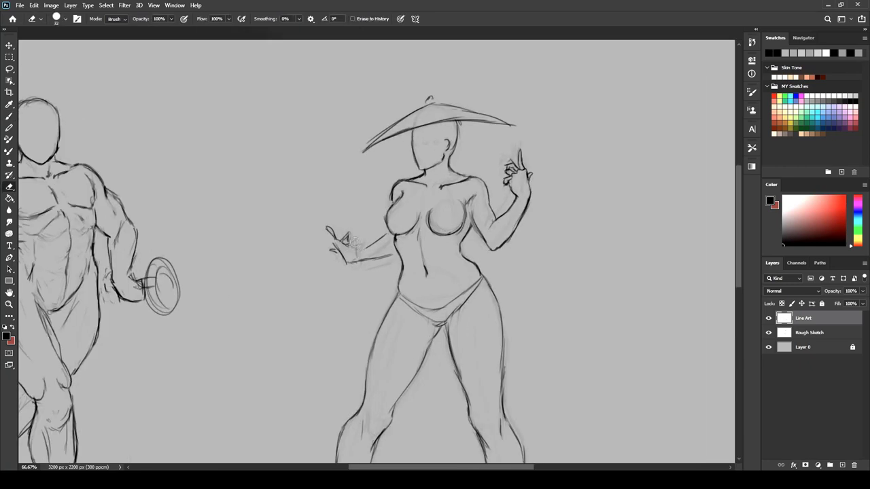
pyautogui.moveTo(329, 228)
pyautogui.mouseDown()
pyautogui.moveTo(347, 242)
pyautogui.moveTo(337, 245)
pyautogui.moveTo(347, 260)
pyautogui.mouseUp()
pyautogui.press('b')
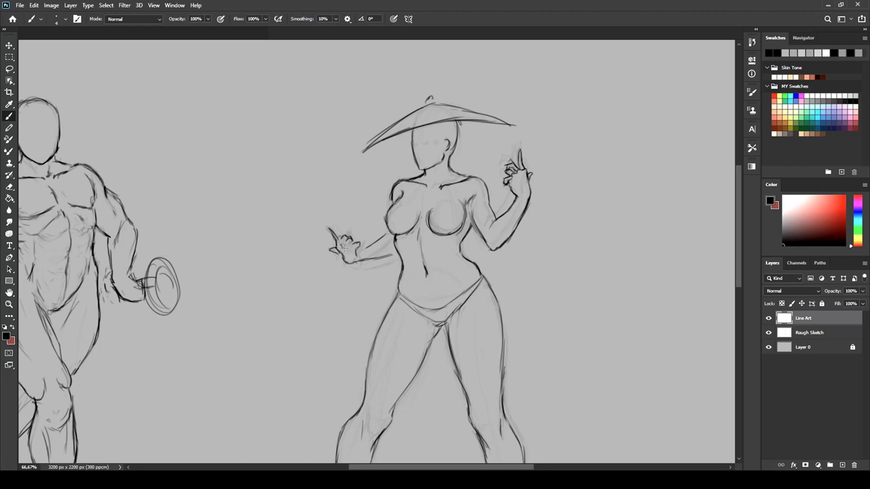
pyautogui.hotkey('ctrl', '0')
pyautogui.hotkey('ctrl', '+')
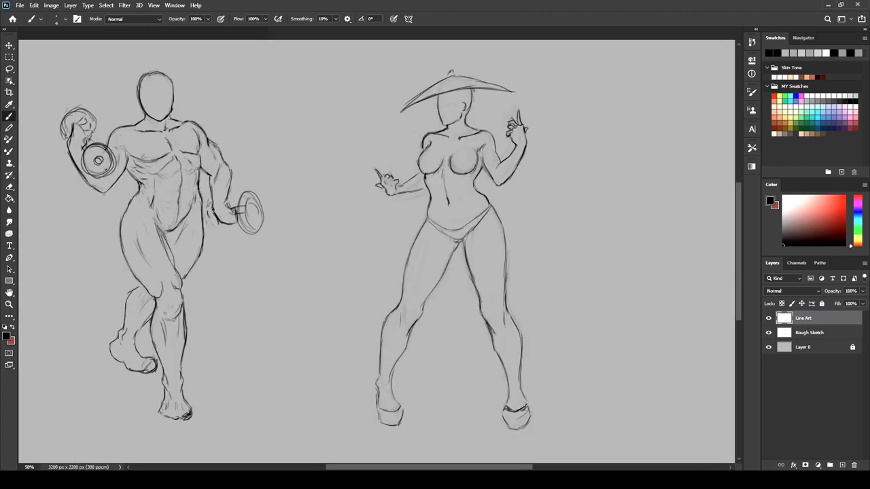
pyautogui.moveTo(528, 408); pyautogui.dragTo(505, 409)
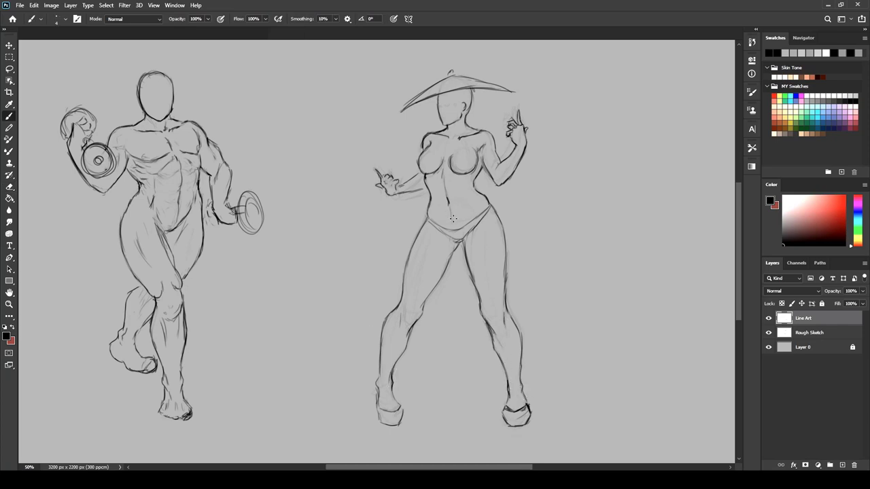
# Lasso the second figure's lowered right arm and hand, delete them from the line art, and deselect
pyautogui.moveTo(425, 163); pyautogui.dragTo(420, 206)
pyautogui.press('l')
pyautogui.press('Delete')
pyautogui.rightClick(390, 158)
pyautogui.click(412, 166)
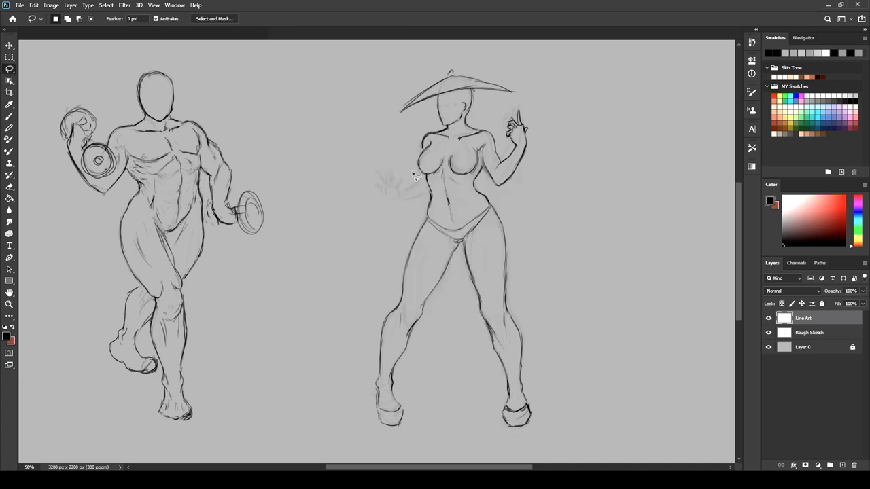
# Ink a new right arm for the second figure, bent at the elbow with the forearm and hand raised beside the hat
pyautogui.press('e')
pyautogui.press('b')
pyautogui.moveTo(425, 135); pyautogui.dragTo(409, 156)
pyautogui.hotkey('ctrl', 'z')
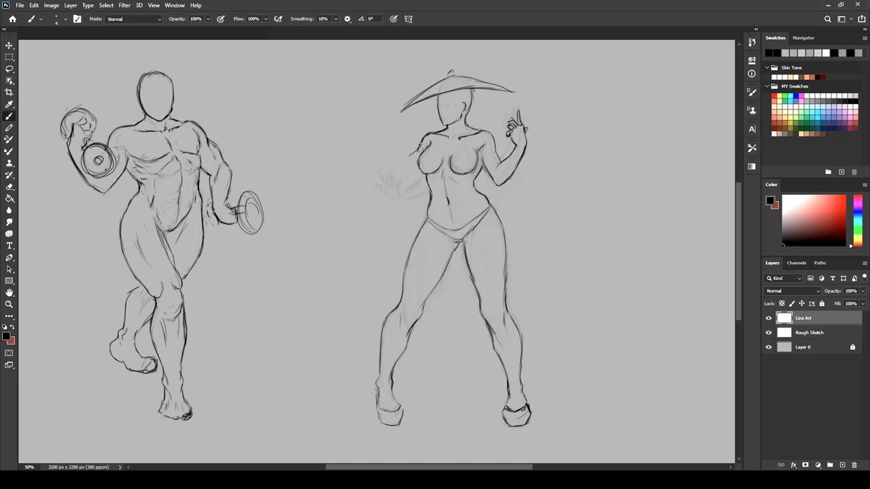
pyautogui.moveTo(373, 134); pyautogui.dragTo(413, 175)
pyautogui.moveTo(371, 148)
pyautogui.mouseDown()
pyautogui.moveTo(372, 116)
pyautogui.moveTo(384, 135)
pyautogui.mouseUp()
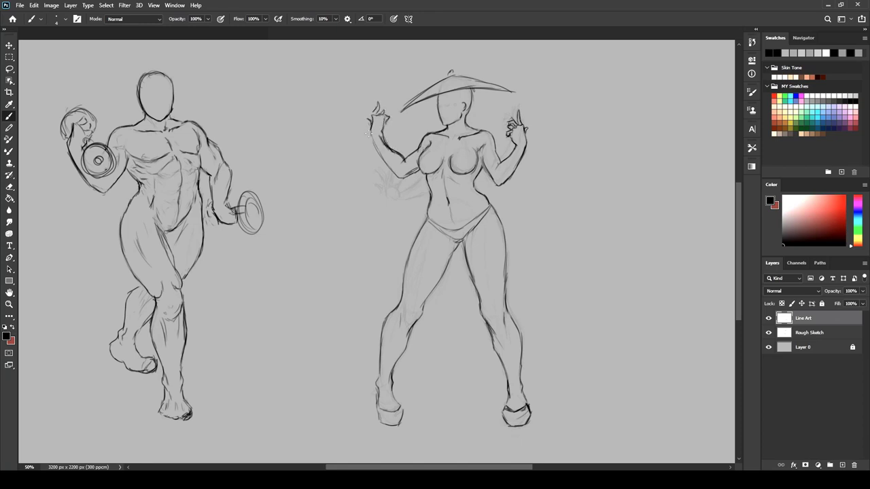
# Lasso the second figure's new raised right arm, adjust it with Free Transform, and deselect
pyautogui.press('l')
pyautogui.moveTo(385, 89)
pyautogui.mouseDown()
pyautogui.moveTo(416, 147)
pyautogui.moveTo(401, 159)
pyautogui.moveTo(370, 124)
pyautogui.moveTo(384, 168)
pyautogui.moveTo(399, 179)
pyautogui.mouseUp()
pyautogui.hotkey('ctrl', 't')
pyautogui.press('Return')
pyautogui.rightClick(368, 101)
pyautogui.click(385, 107)
# Refine the second figure's raised right hand and re-ink the bikini bottom's waistline
pyautogui.press('e')
pyautogui.press('b')
pyautogui.press('e')
pyautogui.press('b')
pyautogui.press('e')
pyautogui.press('b')
pyautogui.press('e')
pyautogui.moveTo(485, 211)
pyautogui.mouseDown()
pyautogui.moveTo(445, 230)
pyautogui.moveTo(469, 234)
pyautogui.moveTo(438, 230)
pyautogui.moveTo(454, 237)
pyautogui.moveTo(430, 220)
pyautogui.moveTo(470, 229)
pyautogui.mouseUp()
pyautogui.press('b')
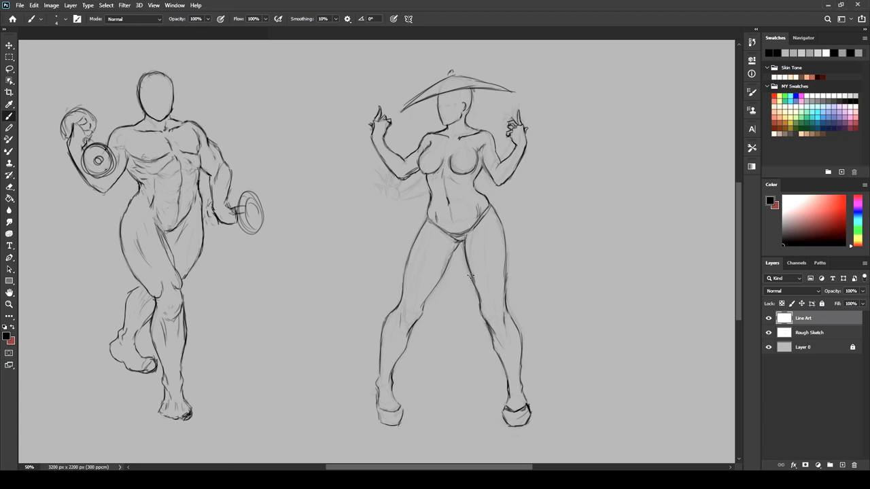
# Touch up the second figure's left upper arm and the contour of the raised right forearm
pyautogui.moveTo(495, 158); pyautogui.dragTo(489, 171)
pyautogui.press('e')
pyautogui.press('b')
pyautogui.moveTo(373, 137)
pyautogui.mouseDown()
pyautogui.moveTo(389, 167)
pyautogui.moveTo(389, 148)
pyautogui.moveTo(402, 169)
pyautogui.mouseUp()
# Lasso the second figure's raised right forearm and hand, transform them slightly inward, and deselect
pyautogui.press('l')
pyautogui.hotkey('ctrl', 't')
pyautogui.moveTo(441, 104); pyautogui.dragTo(449, 111)
pyautogui.moveTo(393, 99); pyautogui.dragTo(396, 100)
pyautogui.press('Return')
pyautogui.hotkey('ctrl', 'd')
# Touch up the second figure's right upper arm and undo the last stroke beneath it
pyautogui.press('e')
pyautogui.press('b')
pyautogui.moveTo(401, 178); pyautogui.dragTo(412, 175)
pyautogui.hotkey('ctrl', 'z')
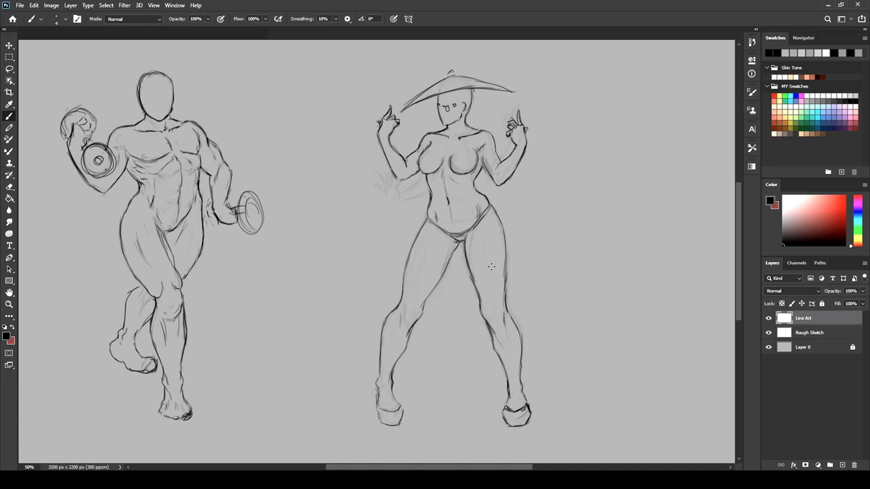
# Flip the canvas view horizontally and hide the Rough Sketch layer
pyautogui.hotkey('ctrl', 'shift', 'h')
pyautogui.moveTo(487, 267); pyautogui.dragTo(478, 274)
pyautogui.moveTo(348, 318); pyautogui.dragTo(365, 399)
pyautogui.press('e')
pyautogui.press('b')
pyautogui.click(768, 333)
# Erase and re-ink the second figure's thigh, knee and calf lines, and touch up the first figure's upper arm
pyautogui.press('e')
pyautogui.moveTo(357, 335); pyautogui.dragTo(359, 354)
pyautogui.moveTo(253, 334); pyautogui.dragTo(235, 392)
pyautogui.press('b')
pyautogui.press('e')
pyautogui.moveTo(236, 311); pyautogui.dragTo(221, 349)
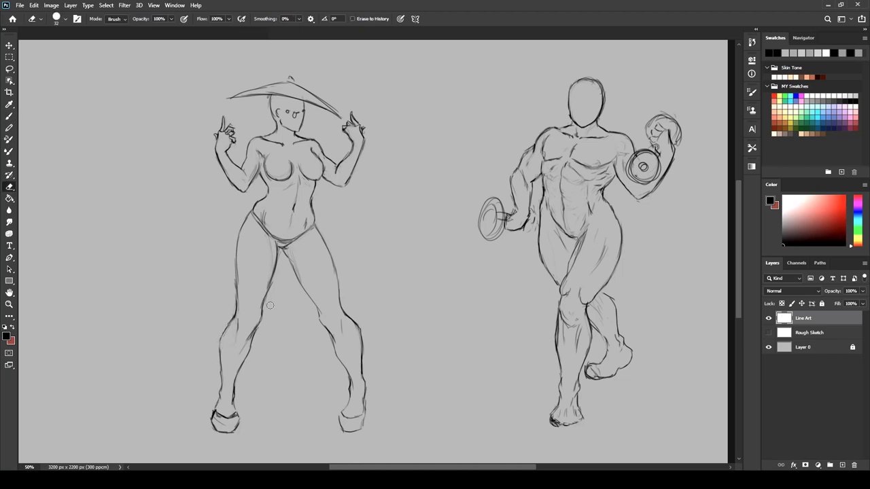
pyautogui.moveTo(332, 342); pyautogui.dragTo(347, 372)
pyautogui.press('b')
pyautogui.moveTo(331, 336); pyautogui.dragTo(351, 382)
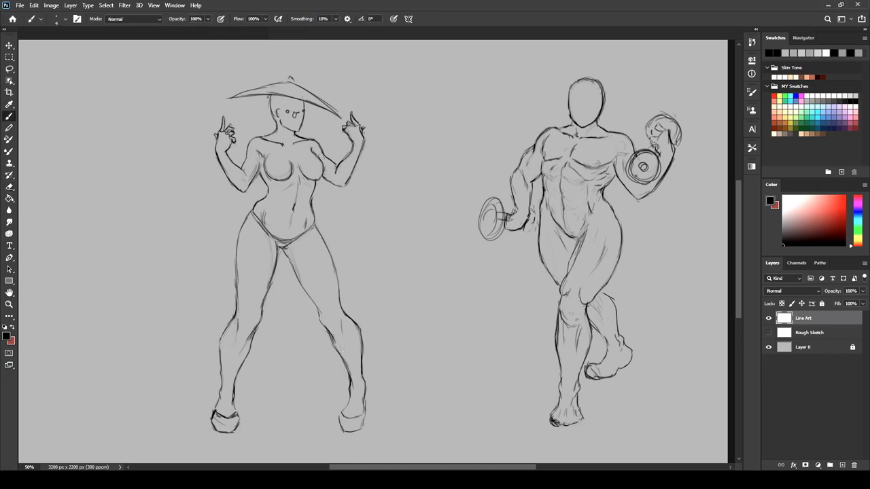
pyautogui.press('e')
pyautogui.press('b')
pyautogui.moveTo(319, 231); pyautogui.dragTo(345, 311)
pyautogui.moveTo(533, 146); pyautogui.dragTo(521, 168)
# Flip the view back to normal and move both line art figures together further right across the canvas with Free Transform
pyautogui.hotkey('ctrl', 'shift', 'h')
pyautogui.moveTo(502, 313)
pyautogui.mouseDown()
pyautogui.moveTo(545, 311)
pyautogui.moveTo(520, 316)
pyautogui.moveTo(529, 396)
pyautogui.mouseUp()
pyautogui.hotkey('ctrl', 't')
pyautogui.moveTo(413, 281); pyautogui.dragTo(513, 256)
pyautogui.press('Return')
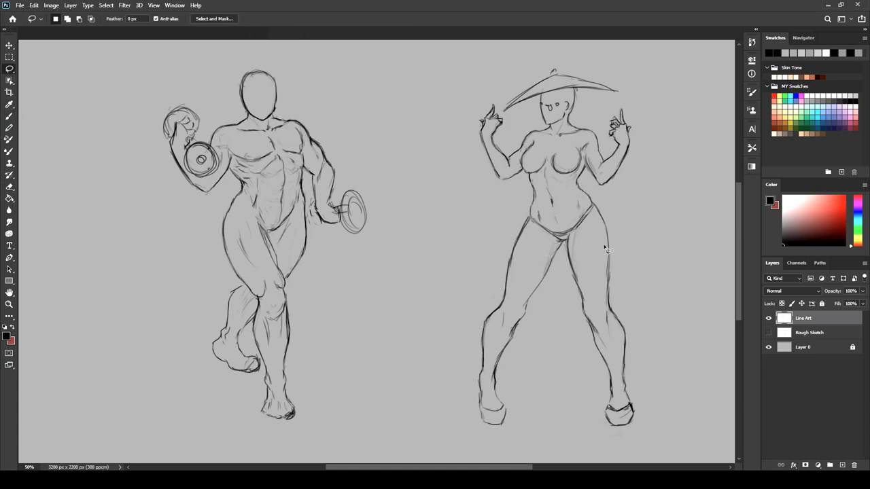
# Lasso the second figure's right leg, rotate it slightly outward with Free Transform, and deselect
pyautogui.press('l')
pyautogui.moveTo(570, 249); pyautogui.dragTo(558, 258)
pyautogui.hotkey('ctrl', 't')
pyautogui.moveTo(499, 332); pyautogui.dragTo(538, 228)
pyautogui.moveTo(626, 198); pyautogui.dragTo(625, 206)
pyautogui.press('Return')
pyautogui.rightClick(581, 227)
pyautogui.click(589, 231)
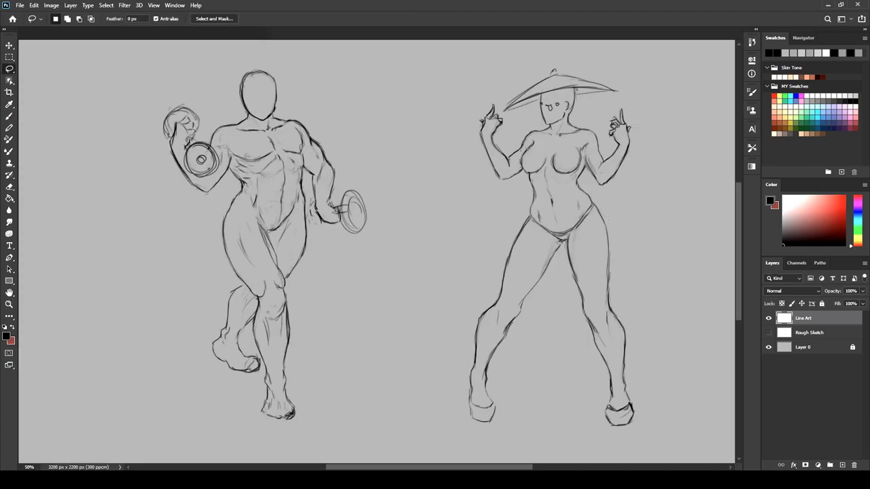
# Erase and re-ink the first figure's crossing thigh, knee and lower leg lines on the front leg
pyautogui.press('e')
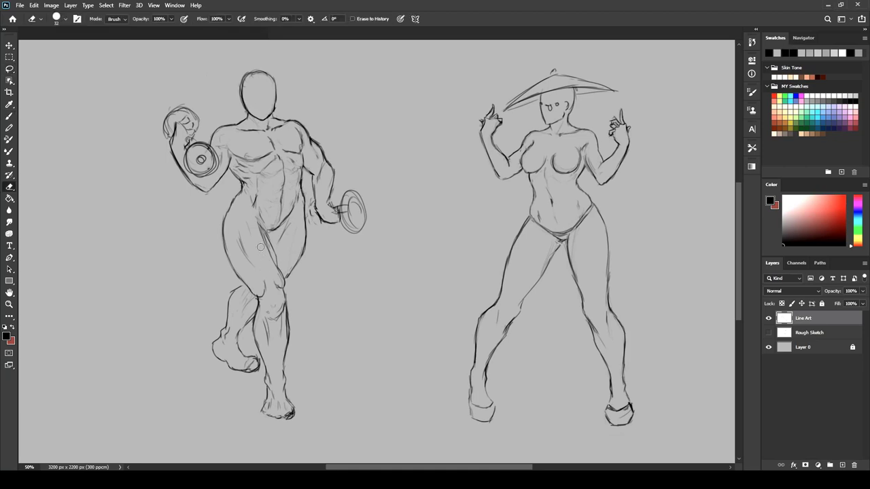
pyautogui.moveTo(273, 259)
pyautogui.mouseDown()
pyautogui.moveTo(283, 284)
pyautogui.moveTo(278, 271)
pyautogui.moveTo(267, 286)
pyautogui.mouseUp()
pyautogui.press('b')
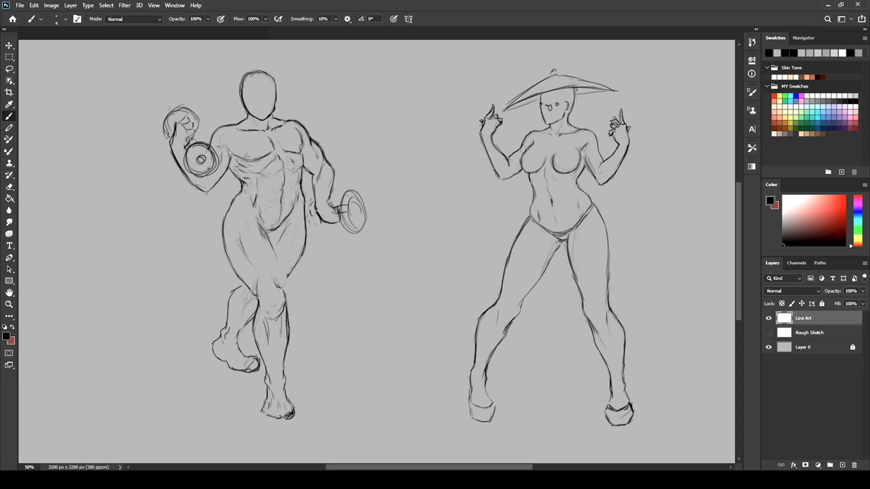
pyautogui.moveTo(276, 254); pyautogui.dragTo(283, 284)
pyautogui.moveTo(257, 332); pyautogui.dragTo(262, 367)
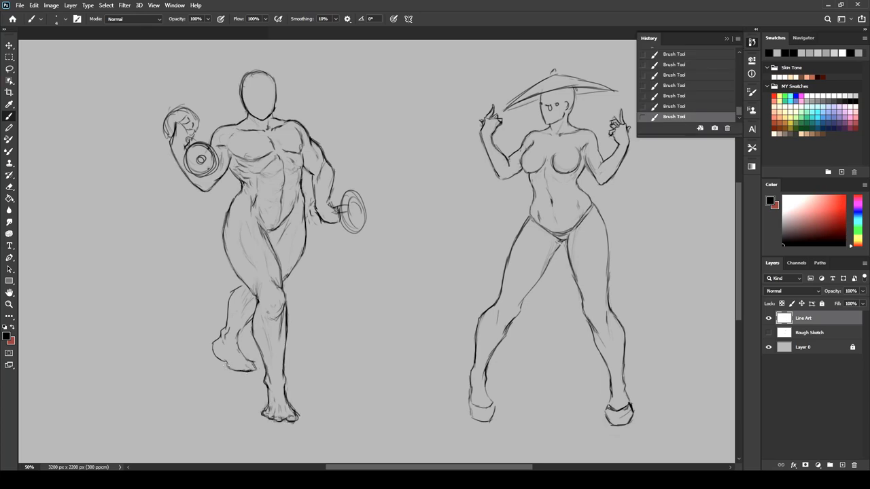
# Erase the heel and sole of the first figure's rear foot and start re-inking the heel
pyautogui.press('e')
pyautogui.moveTo(224, 362); pyautogui.dragTo(215, 355)
pyautogui.moveTo(214, 354); pyautogui.dragTo(213, 344)
pyautogui.moveTo(214, 345); pyautogui.dragTo(220, 338)
pyautogui.press('b')
pyautogui.moveTo(220, 337); pyautogui.dragTo(214, 342)
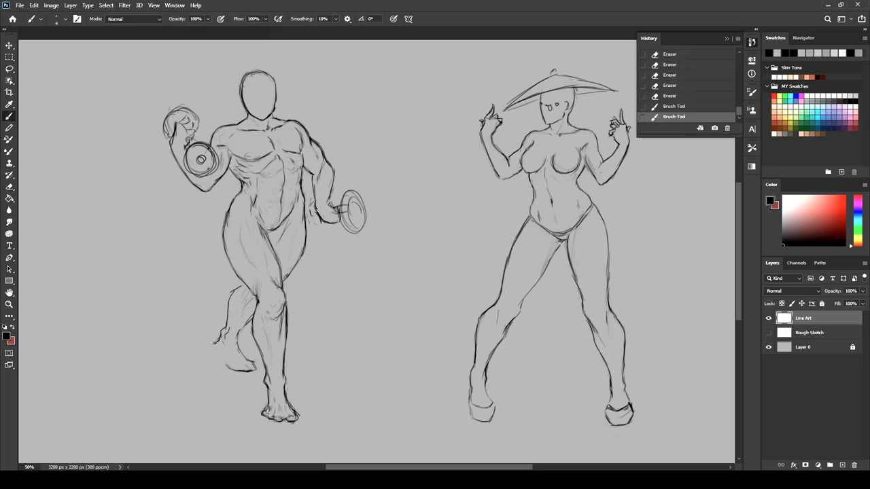
# Redo the brush strokes that complete the first figure's rear foot with its heel, sole and toes
pyautogui.hotkey('ctrl', 'shift', 'z')
pyautogui.hotkey('ctrl', 'shift', 'z')
pyautogui.hotkey('ctrl', 'shift', 'z')
pyautogui.hotkey('ctrl', 'shift', 'z')
pyautogui.hotkey('ctrl', 'shift', 'z')
pyautogui.hotkey('ctrl', 'shift', 'z')
pyautogui.hotkey('ctrl', 'shift', 'z')
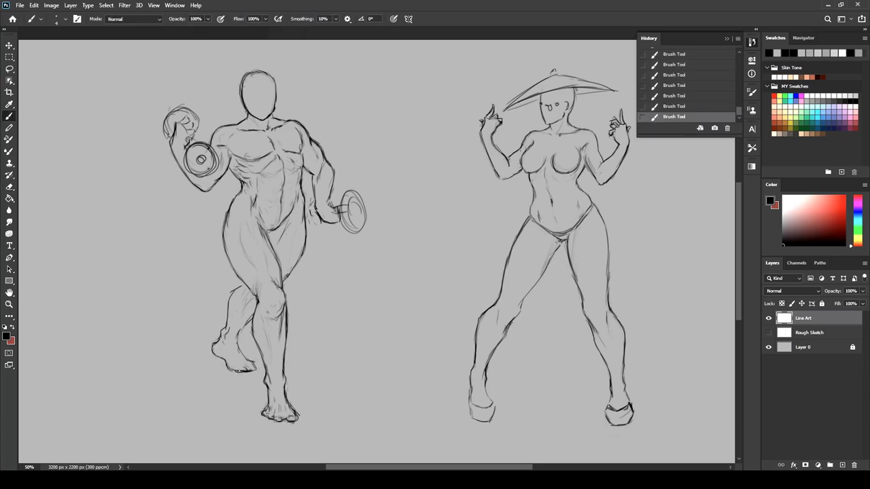
# Erase and re-ink the toe tips and sole edge of the first figure's rear foot
pyautogui.press('e')
pyautogui.moveTo(256, 371); pyautogui.dragTo(256, 363)
pyautogui.moveTo(255, 362); pyautogui.dragTo(253, 364)
pyautogui.press('b')
pyautogui.moveTo(253, 363); pyautogui.dragTo(247, 369)
pyautogui.moveTo(243, 367); pyautogui.dragTo(243, 369)
pyautogui.press('e')
pyautogui.press('b')
pyautogui.moveTo(245, 373); pyautogui.dragTo(242, 372)
pyautogui.moveTo(242, 372); pyautogui.dragTo(251, 369)
# Clean up and re-ink the line running from the shin over the instep of the first figure's rear foot
pyautogui.moveTo(237, 338); pyautogui.dragTo(240, 355)
pyautogui.press('e')
pyautogui.moveTo(240, 344)
pyautogui.mouseDown()
pyautogui.moveTo(246, 360)
pyautogui.moveTo(239, 354)
pyautogui.mouseUp()
pyautogui.press('b')
pyautogui.moveTo(237, 345); pyautogui.dragTo(246, 360)
# Try re-inking the individual toes of the first figure's rear foot, and undo those strokes
pyautogui.moveTo(244, 359); pyautogui.dragTo(254, 366)
pyautogui.press('e')
pyautogui.moveTo(253, 363); pyautogui.dragTo(250, 365)
pyautogui.press('b')
pyautogui.moveTo(244, 361); pyautogui.dragTo(249, 362)
pyautogui.moveTo(245, 367); pyautogui.dragTo(249, 371)
pyautogui.moveTo(248, 366); pyautogui.dragTo(253, 365)
pyautogui.moveTo(252, 365); pyautogui.dragTo(252, 368)
pyautogui.hotkey('ctrl', 'alt', 'z')
pyautogui.hotkey('ctrl', 'alt', 'z')
pyautogui.hotkey('ctrl', 'alt', 'z')
pyautogui.hotkey('ctrl', 'alt', 'z')
pyautogui.hotkey('ctrl', 'alt', 'z')
pyautogui.hotkey('ctrl', 'alt', 'z')
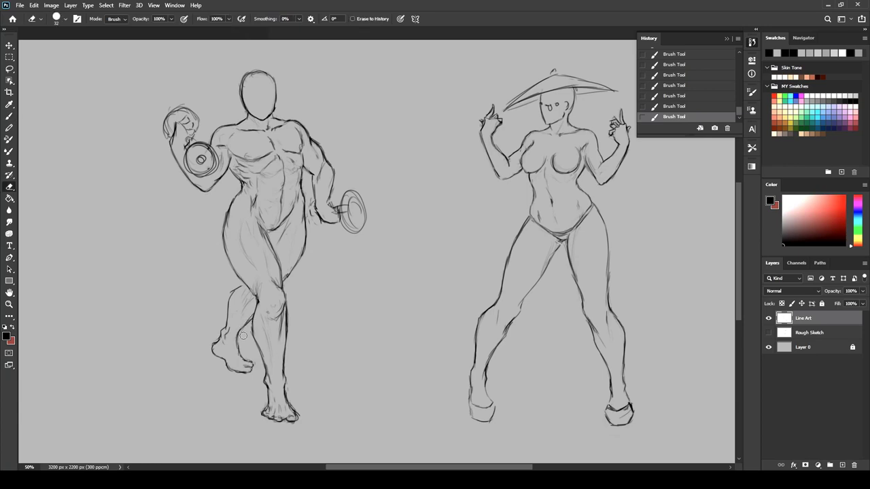
# Touch up the inner calf and ankle lines of the first figure's rear leg
pyautogui.moveTo(252, 314); pyautogui.dragTo(242, 326)
pyautogui.moveTo(243, 322); pyautogui.dragTo(237, 333)
pyautogui.moveTo(240, 329); pyautogui.dragTo(237, 340)
pyautogui.moveTo(237, 338)
pyautogui.mouseDown()
pyautogui.moveTo(239, 350)
pyautogui.moveTo(224, 358)
pyautogui.mouseUp()
pyautogui.moveTo(223, 356); pyautogui.dragTo(228, 360)
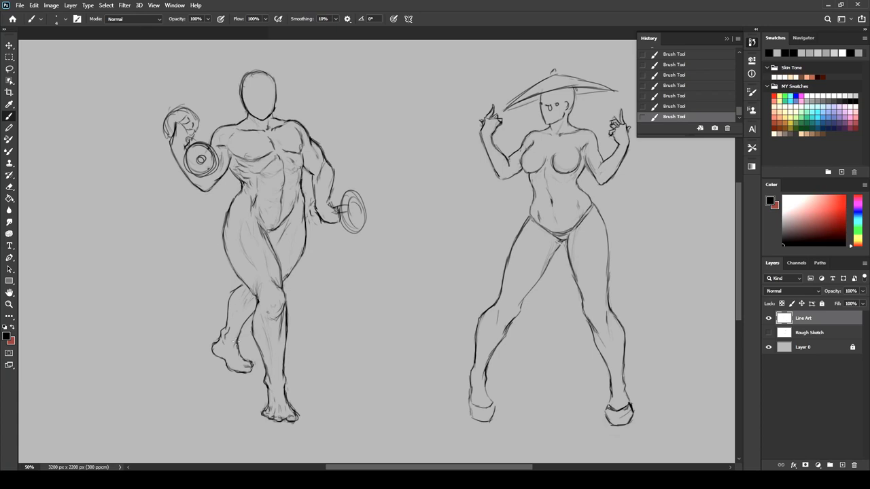
# Add a new layer above Line Art and lower the Line Art layer's opacity to about 16%
pyautogui.hotkey('ctrl', '-')
pyautogui.hotkey('ctrl', '+')
pyautogui.moveTo(341, 357); pyautogui.dragTo(311, 373)
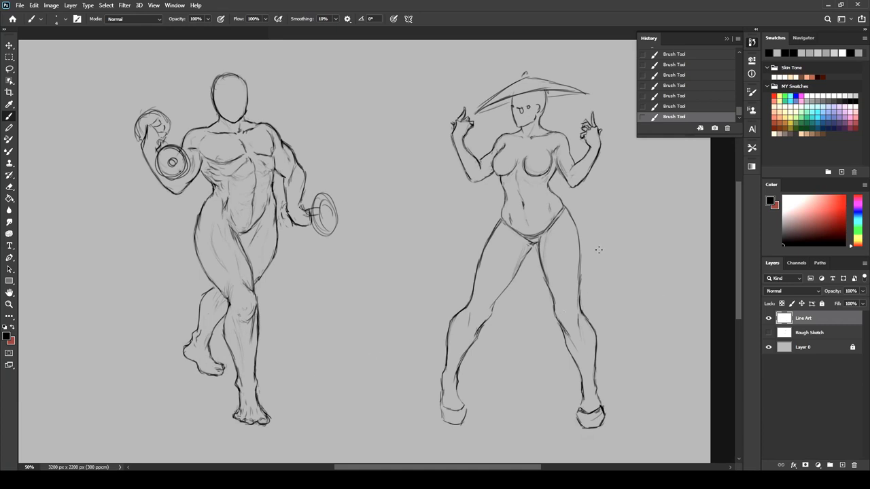
pyautogui.click(726, 38)
pyautogui.moveTo(580, 168); pyautogui.dragTo(609, 165)
pyautogui.hotkey('ctrl', 'shift', 'n')
pyautogui.click(511, 139)
pyautogui.click(809, 333)
pyautogui.click(862, 291)
pyautogui.moveTo(864, 302); pyautogui.dragTo(828, 303)
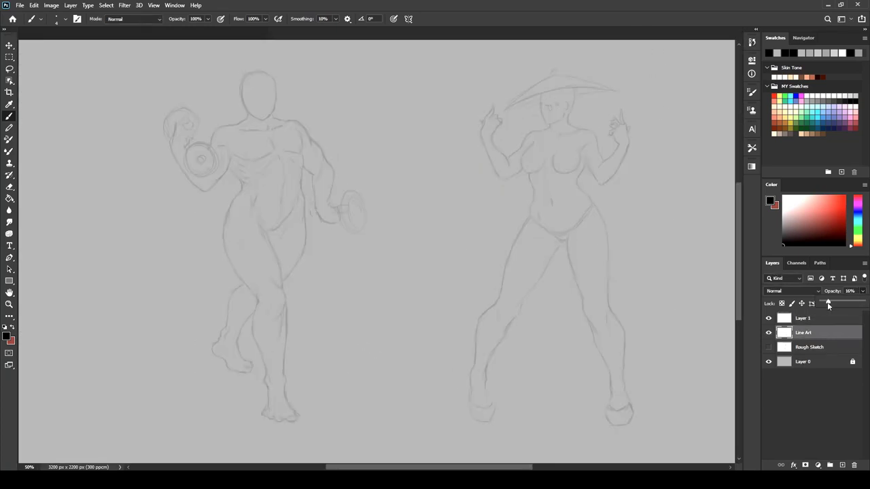
# On the new Layer 1, block in the second figure's bent-leg thigh with straight strokes from hip to knee
pyautogui.click(818, 318)
pyautogui.moveTo(559, 248); pyautogui.dragTo(503, 267)
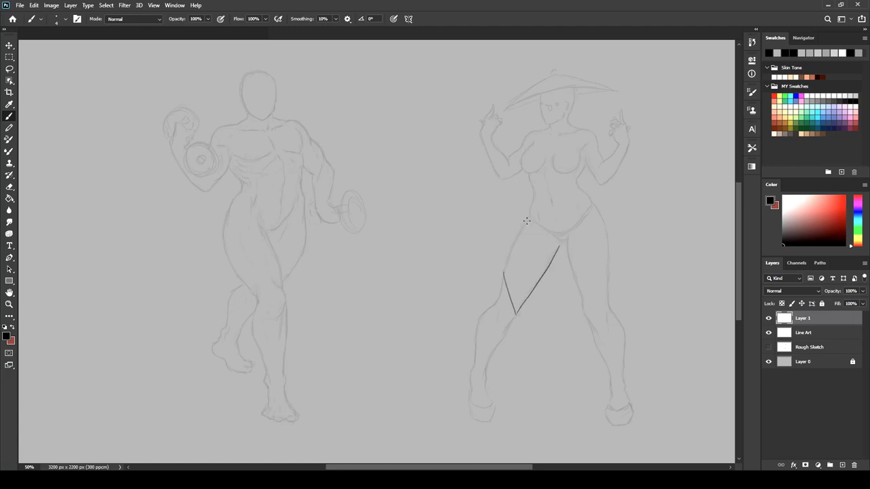
pyautogui.moveTo(528, 219); pyautogui.dragTo(500, 272)
pyautogui.moveTo(532, 222); pyautogui.dragTo(566, 257)
# Block in the second figure's other thigh, knee and lower leg as angular shapes over the faded line art
pyautogui.moveTo(568, 244); pyautogui.dragTo(592, 207)
pyautogui.moveTo(569, 241); pyautogui.dragTo(598, 208)
pyautogui.moveTo(607, 239); pyautogui.dragTo(605, 322)
pyautogui.moveTo(605, 216); pyautogui.dragTo(605, 331)
pyautogui.moveTo(596, 208); pyautogui.dragTo(604, 223)
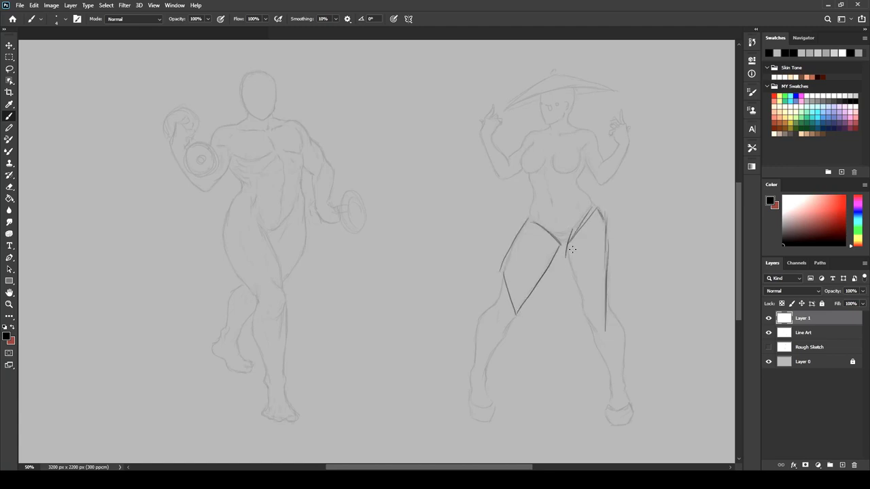
pyautogui.moveTo(568, 256); pyautogui.dragTo(599, 329)
pyautogui.moveTo(583, 299)
pyautogui.mouseDown()
pyautogui.moveTo(621, 405)
pyautogui.moveTo(586, 322)
pyautogui.mouseUp()
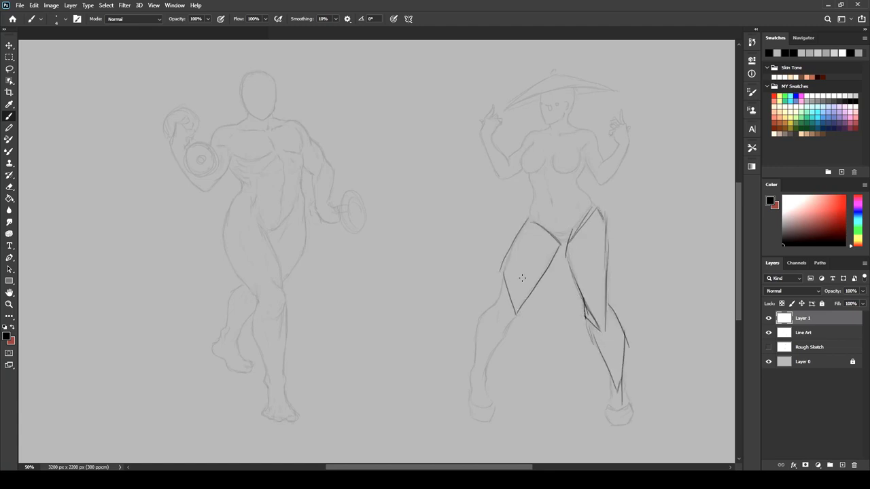
# Block in the bent leg's knee, calf, ankle and pointed foot on the second figure with straight strokes
pyautogui.moveTo(516, 313); pyautogui.dragTo(503, 337)
pyautogui.moveTo(506, 332)
pyautogui.mouseDown()
pyautogui.moveTo(478, 321)
pyautogui.moveTo(504, 298)
pyautogui.mouseUp()
pyautogui.moveTo(504, 273)
pyautogui.mouseDown()
pyautogui.moveTo(500, 299)
pyautogui.moveTo(521, 231)
pyautogui.mouseUp()
pyautogui.hotkey('ctrl', 'z')
pyautogui.moveTo(491, 356); pyautogui.dragTo(486, 388)
pyautogui.moveTo(474, 358); pyautogui.dragTo(471, 390)
pyautogui.moveTo(470, 394); pyautogui.dragTo(488, 393)
pyautogui.moveTo(469, 398)
pyautogui.mouseDown()
pyautogui.moveTo(496, 400)
pyautogui.moveTo(485, 423)
pyautogui.mouseUp()
pyautogui.moveTo(470, 401); pyautogui.dragTo(485, 422)
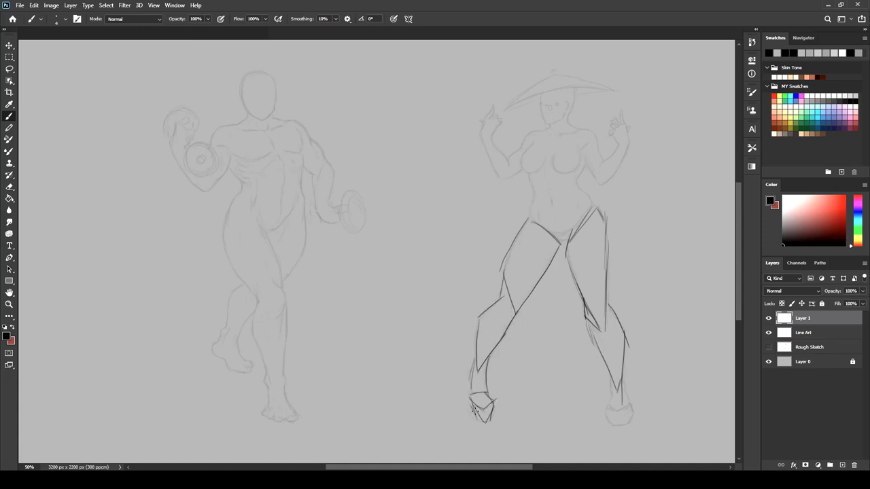
# Block in the second figure's remaining ankle and foot as a small angular wedge
pyautogui.moveTo(610, 414)
pyautogui.mouseDown()
pyautogui.moveTo(632, 409)
pyautogui.moveTo(621, 414)
pyautogui.mouseUp()
pyautogui.moveTo(611, 387); pyautogui.dragTo(606, 407)
pyautogui.hotkey('ctrl', 'z')
# Block in the second figure's pelvis and tapered ribcage, and add two circles for the breasts
pyautogui.moveTo(529, 217); pyautogui.dragTo(546, 177)
pyautogui.moveTo(549, 178); pyautogui.dragTo(594, 205)
pyautogui.moveTo(575, 193); pyautogui.dragTo(586, 163)
pyautogui.moveTo(539, 133)
pyautogui.mouseDown()
pyautogui.moveTo(592, 132)
pyautogui.moveTo(582, 178)
pyautogui.mouseUp()
pyautogui.moveTo(531, 133); pyautogui.dragTo(534, 198)
pyautogui.moveTo(543, 151); pyautogui.dragTo(529, 171)
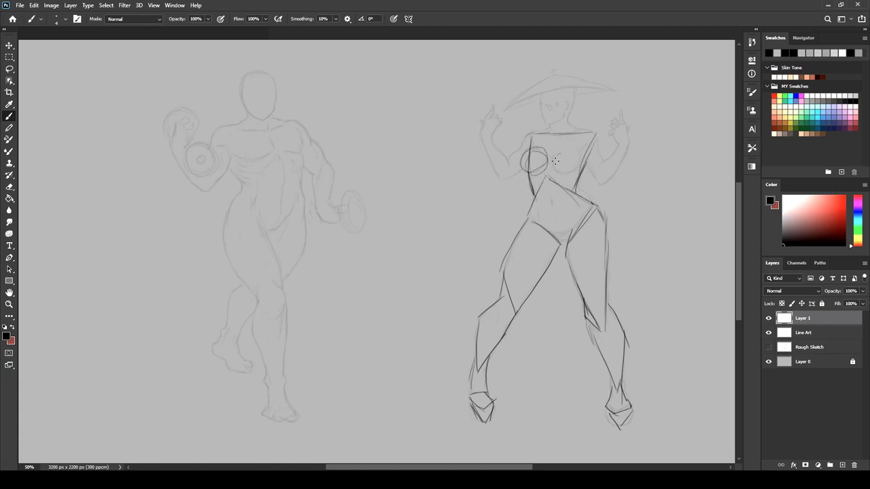
pyautogui.moveTo(576, 150); pyautogui.dragTo(564, 171)
# Block in the second figure's raised arms and hands, and add the head, neck and shoulder lines
pyautogui.moveTo(538, 131)
pyautogui.mouseDown()
pyautogui.moveTo(521, 139)
pyautogui.moveTo(498, 178)
pyautogui.moveTo(482, 129)
pyautogui.moveTo(492, 110)
pyautogui.mouseUp()
pyautogui.moveTo(595, 136)
pyautogui.mouseDown()
pyautogui.moveTo(599, 170)
pyautogui.moveTo(621, 136)
pyautogui.mouseUp()
pyautogui.moveTo(544, 122); pyautogui.dragTo(559, 80)
pyautogui.moveTo(548, 125); pyautogui.dragTo(589, 132)
# Sketch a separate curved hourglass torso in the empty space beside the second figure
pyautogui.moveTo(630, 171); pyautogui.dragTo(591, 176)
pyautogui.moveTo(608, 165)
pyautogui.mouseDown()
pyautogui.moveTo(665, 139)
pyautogui.moveTo(627, 206)
pyautogui.mouseUp()
pyautogui.moveTo(625, 197); pyautogui.dragTo(647, 253)
pyautogui.moveTo(663, 193); pyautogui.dragTo(671, 245)
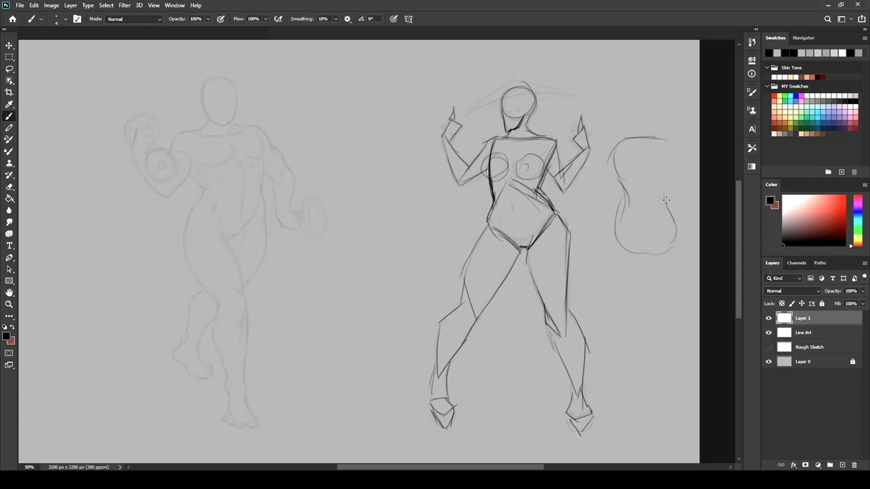
pyautogui.moveTo(641, 138); pyautogui.dragTo(664, 198)
pyautogui.moveTo(626, 140); pyautogui.dragTo(624, 192)
pyautogui.moveTo(632, 161); pyautogui.dragTo(620, 179)
pyautogui.moveTo(663, 160)
pyautogui.mouseDown()
pyautogui.moveTo(623, 252)
pyautogui.moveTo(655, 256)
pyautogui.mouseUp()
pyautogui.moveTo(677, 225)
pyautogui.mouseDown()
pyautogui.moveTo(652, 257)
pyautogui.moveTo(615, 225)
pyautogui.mouseUp()
# Restate the separate torso with darker angular contours for the shoulders, waist, hips and pointed crotch
pyautogui.moveTo(618, 185); pyautogui.dragTo(616, 232)
pyautogui.moveTo(615, 158)
pyautogui.mouseDown()
pyautogui.moveTo(659, 136)
pyautogui.moveTo(675, 165)
pyautogui.mouseUp()
pyautogui.moveTo(675, 153); pyautogui.dragTo(669, 230)
pyautogui.moveTo(651, 139)
pyautogui.mouseDown()
pyautogui.moveTo(664, 198)
pyautogui.moveTo(616, 183)
pyautogui.moveTo(665, 174)
pyautogui.moveTo(663, 202)
pyautogui.mouseUp()
pyautogui.press('e')
pyautogui.press('b')
pyautogui.moveTo(625, 232)
pyautogui.mouseDown()
pyautogui.moveTo(666, 245)
pyautogui.moveTo(631, 253)
pyautogui.mouseUp()
pyautogui.moveTo(676, 152); pyautogui.dragTo(667, 201)
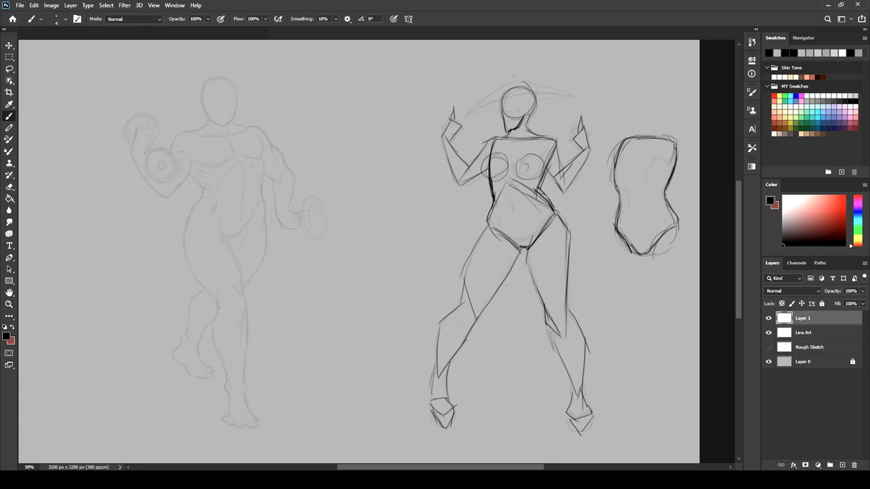
# Add the shoulder line and two breast circles to the separate torso study
pyautogui.moveTo(651, 138); pyautogui.dragTo(618, 154)
pyautogui.moveTo(618, 160)
pyautogui.mouseDown()
pyautogui.moveTo(611, 223)
pyautogui.moveTo(620, 160)
pyautogui.mouseUp()
pyautogui.hotkey('ctrl', 'z')
pyautogui.moveTo(660, 160); pyautogui.dragTo(657, 161)
# Block in the first figure's ribcage and upper waist with straight strokes over the faded line art
pyautogui.moveTo(260, 159)
pyautogui.mouseDown()
pyautogui.moveTo(264, 176)
pyautogui.moveTo(188, 172)
pyautogui.mouseUp()
pyautogui.moveTo(208, 124); pyautogui.dragTo(189, 168)
pyautogui.moveTo(242, 126)
pyautogui.mouseDown()
pyautogui.moveTo(266, 172)
pyautogui.moveTo(239, 162)
pyautogui.mouseUp()
pyautogui.moveTo(211, 124)
pyautogui.mouseDown()
pyautogui.moveTo(242, 127)
pyautogui.moveTo(209, 159)
pyautogui.moveTo(184, 232)
pyautogui.mouseUp()
pyautogui.moveTo(263, 180); pyautogui.dragTo(264, 204)
# Block in the first figure's crossing front thigh as an angular shape from hip to knee
pyautogui.moveTo(185, 265); pyautogui.dragTo(222, 291)
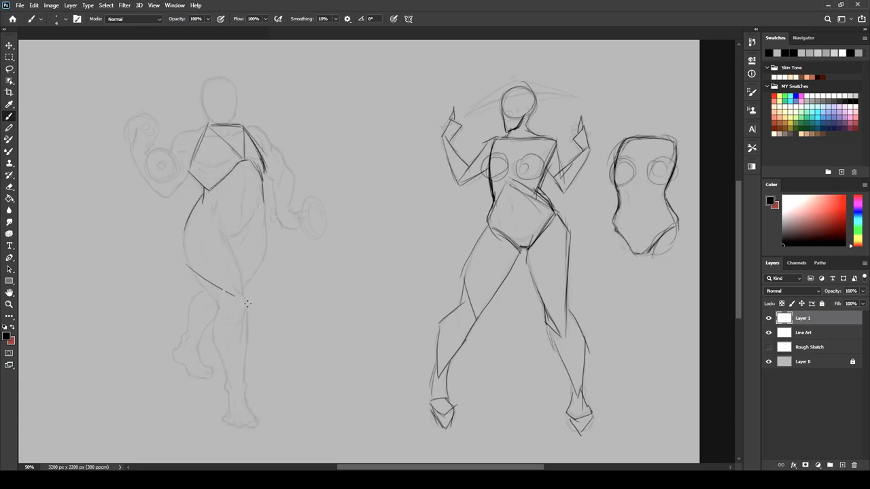
pyautogui.moveTo(218, 232); pyautogui.dragTo(247, 299)
pyautogui.moveTo(210, 204); pyautogui.dragTo(245, 283)
pyautogui.moveTo(190, 265); pyautogui.dragTo(184, 233)
pyautogui.moveTo(201, 197); pyautogui.dragTo(185, 261)
pyautogui.moveTo(206, 193); pyautogui.dragTo(244, 288)
pyautogui.moveTo(191, 271); pyautogui.dragTo(243, 306)
# Block in the first figure's knees, lower legs and feet for both the front and rear legs
pyautogui.moveTo(219, 293)
pyautogui.mouseDown()
pyautogui.moveTo(243, 322)
pyautogui.moveTo(225, 388)
pyautogui.mouseUp()
pyautogui.moveTo(248, 315); pyautogui.dragTo(250, 408)
pyautogui.moveTo(224, 378); pyautogui.dragTo(269, 428)
pyautogui.moveTo(220, 310); pyautogui.dragTo(191, 340)
pyautogui.moveTo(202, 300)
pyautogui.mouseDown()
pyautogui.moveTo(190, 341)
pyautogui.moveTo(189, 317)
pyautogui.mouseUp()
pyautogui.moveTo(191, 334)
pyautogui.mouseDown()
pyautogui.moveTo(170, 354)
pyautogui.moveTo(187, 365)
pyautogui.mouseUp()
pyautogui.moveTo(193, 340); pyautogui.dragTo(216, 375)
pyautogui.moveTo(193, 274); pyautogui.dragTo(222, 312)
# Block in the first figure's lower abdomen, waist side and far thigh with straight strokes
pyautogui.moveTo(265, 178); pyautogui.dragTo(228, 238)
pyautogui.moveTo(225, 236); pyautogui.dragTo(241, 233)
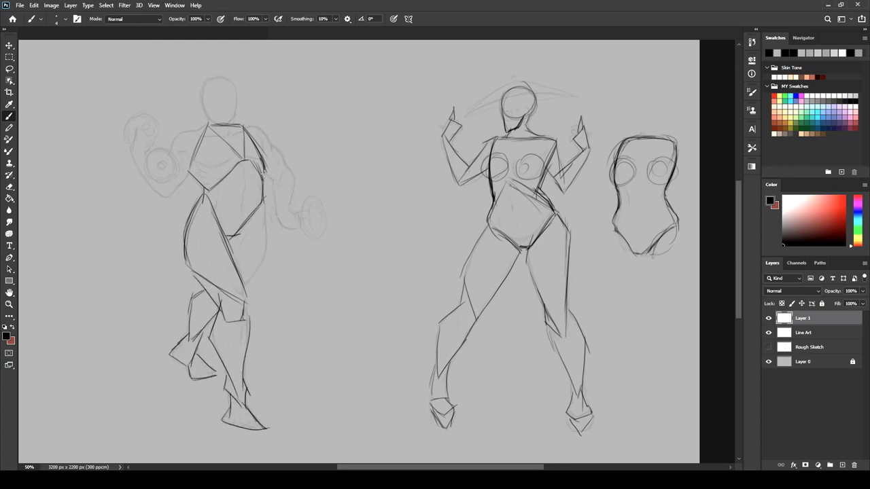
pyautogui.moveTo(264, 174); pyautogui.dragTo(265, 207)
pyautogui.moveTo(269, 204); pyautogui.dragTo(241, 296)
# Block in the first figure's shoulders, lowered arm and raised bent arm with simple angular hands
pyautogui.moveTo(286, 167)
pyautogui.mouseDown()
pyautogui.moveTo(272, 238)
pyautogui.moveTo(284, 228)
pyautogui.mouseUp()
pyautogui.moveTo(283, 237); pyautogui.dragTo(299, 224)
pyautogui.moveTo(256, 125); pyautogui.dragTo(285, 169)
pyautogui.moveTo(264, 132); pyautogui.dragTo(169, 136)
pyautogui.moveTo(170, 140); pyautogui.dragTo(188, 170)
pyautogui.moveTo(262, 148); pyautogui.dragTo(261, 130)
pyautogui.moveTo(173, 144); pyautogui.dragTo(162, 184)
pyautogui.moveTo(139, 151); pyautogui.dragTo(164, 171)
pyautogui.moveTo(191, 173); pyautogui.dragTo(164, 199)
pyautogui.moveTo(133, 149); pyautogui.dragTo(166, 204)
pyautogui.moveTo(142, 124); pyautogui.dragTo(155, 143)
# Draw the first figure's head, jaw and curved torso centre line, and hide the Line Art layer
pyautogui.moveTo(204, 82); pyautogui.dragTo(226, 75)
pyautogui.hotkey('ctrl', 'z')
pyautogui.moveTo(205, 109); pyautogui.dragTo(234, 126)
pyautogui.moveTo(246, 151); pyautogui.dragTo(237, 217)
pyautogui.click(769, 333)
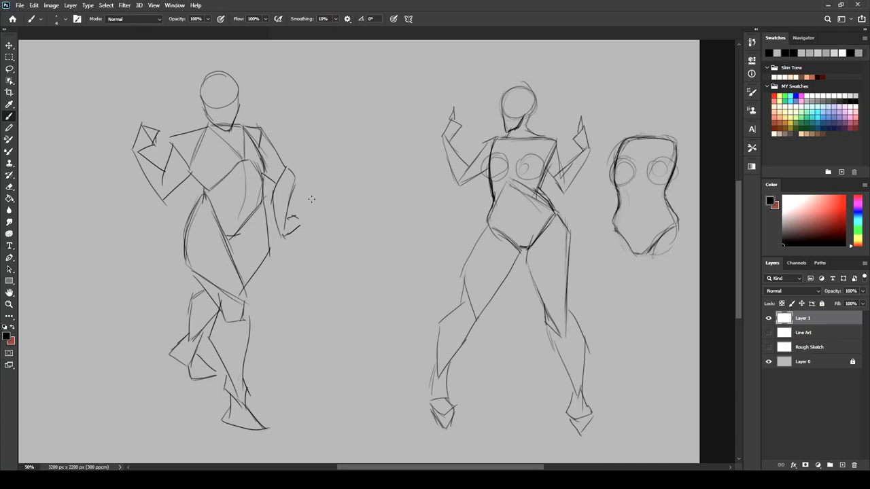
# Start a front-view mannequin between the two figures with its ribcage, shoulder line and spine
pyautogui.moveTo(343, 175)
pyautogui.mouseDown()
pyautogui.moveTo(378, 165)
pyautogui.moveTo(397, 175)
pyautogui.mouseUp()
pyautogui.moveTo(397, 135); pyautogui.dragTo(397, 174)
pyautogui.moveTo(339, 136)
pyautogui.mouseDown()
pyautogui.moveTo(343, 175)
pyautogui.moveTo(408, 129)
pyautogui.mouseUp()
pyautogui.moveTo(364, 170); pyautogui.dragTo(375, 214)
# Draw the mannequin's pelvis and its stick legs with circles for the knees and ankles, ending in simple feet
pyautogui.moveTo(349, 239)
pyautogui.mouseDown()
pyautogui.moveTo(404, 235)
pyautogui.moveTo(406, 226)
pyautogui.mouseUp()
pyautogui.moveTo(344, 235)
pyautogui.mouseDown()
pyautogui.moveTo(389, 211)
pyautogui.moveTo(380, 253)
pyautogui.mouseUp()
pyautogui.moveTo(380, 251)
pyautogui.mouseDown()
pyautogui.moveTo(404, 229)
pyautogui.moveTo(397, 360)
pyautogui.mouseUp()
pyautogui.moveTo(343, 243); pyautogui.dragTo(384, 390)
pyautogui.moveTo(398, 403); pyautogui.dragTo(408, 423)
pyautogui.moveTo(380, 402); pyautogui.dragTo(374, 429)
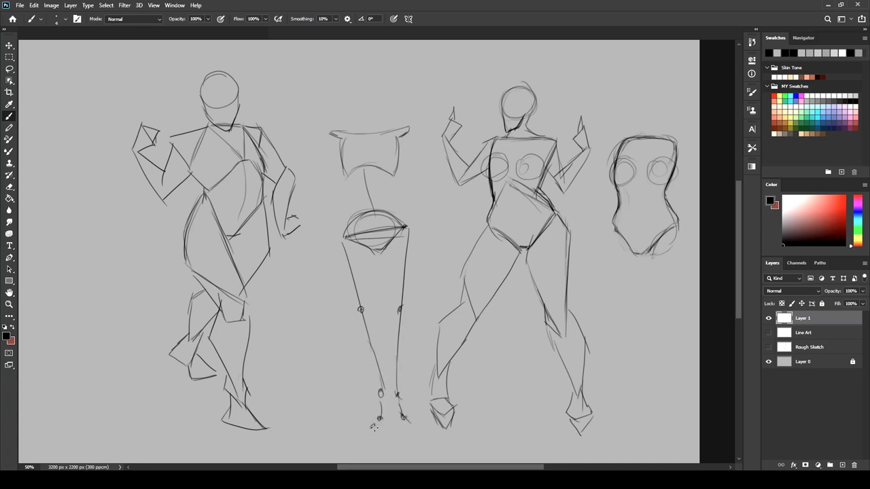
# Add the mannequin's head, neck and jointed stick arms, and clear the selection around its lower body
pyautogui.moveTo(366, 73); pyautogui.dragTo(361, 103)
pyautogui.moveTo(370, 114)
pyautogui.mouseDown()
pyautogui.moveTo(370, 130)
pyautogui.moveTo(368, 121)
pyautogui.mouseUp()
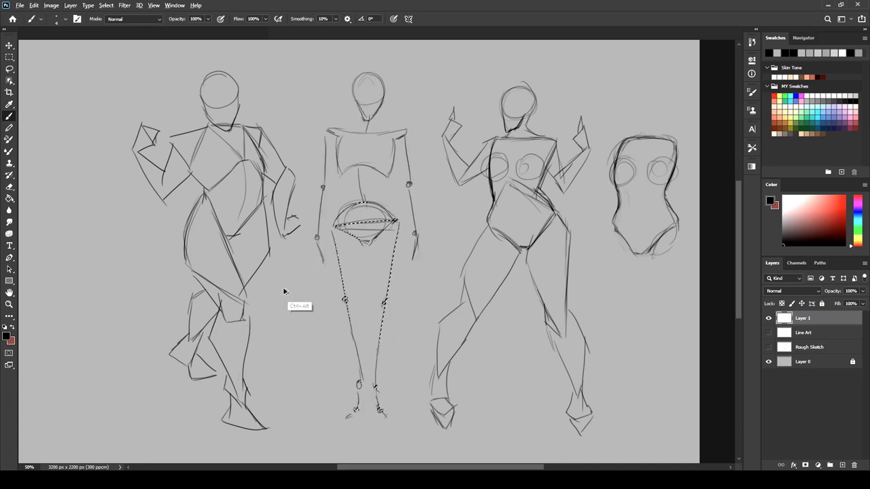
pyautogui.hotkey('ctrl', 'd')
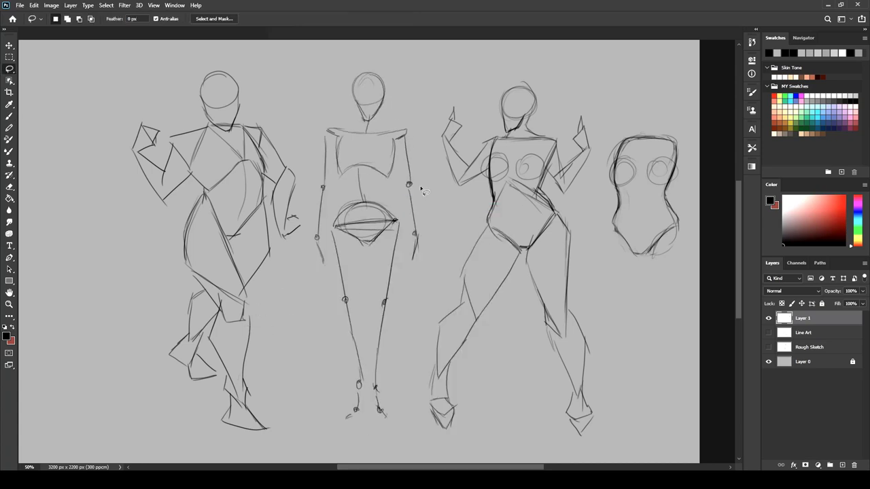
# Sketch a side-view mannequin beside the first figure with head, ribcage, arm, pelvis circle, jointed leg and foot
pyautogui.hotkey('ctrl', '-')
pyautogui.moveTo(182, 164)
pyautogui.mouseDown()
pyautogui.moveTo(190, 160)
pyautogui.moveTo(208, 195)
pyautogui.mouseUp()
pyautogui.moveTo(180, 166)
pyautogui.mouseDown()
pyautogui.moveTo(178, 199)
pyautogui.moveTo(208, 195)
pyautogui.moveTo(189, 235)
pyautogui.moveTo(198, 236)
pyautogui.moveTo(192, 257)
pyautogui.mouseUp()
pyautogui.moveTo(193, 123); pyautogui.dragTo(183, 144)
pyautogui.moveTo(185, 165)
pyautogui.mouseDown()
pyautogui.moveTo(195, 235)
pyautogui.moveTo(180, 251)
pyautogui.mouseUp()
pyautogui.moveTo(183, 164)
pyautogui.mouseDown()
pyautogui.moveTo(159, 232)
pyautogui.moveTo(192, 316)
pyautogui.mouseUp()
pyautogui.moveTo(194, 299)
pyautogui.mouseDown()
pyautogui.moveTo(188, 369)
pyautogui.moveTo(215, 376)
pyautogui.mouseUp()
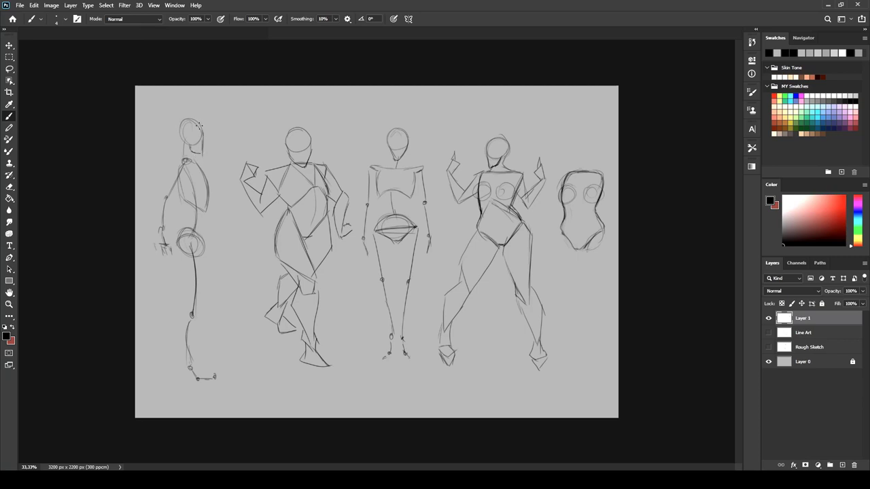
# Reposition the side-view mannequin's lower leg and foot, and redraw its shin as a stronger backward curve from the knee
pyautogui.press('l')
pyautogui.moveTo(201, 317); pyautogui.dragTo(197, 321)
pyautogui.moveTo(210, 364); pyautogui.dragTo(204, 371)
pyautogui.rightClick(192, 290)
pyautogui.click(202, 297)
pyautogui.press('b')
pyautogui.moveTo(192, 317); pyautogui.dragTo(186, 324)
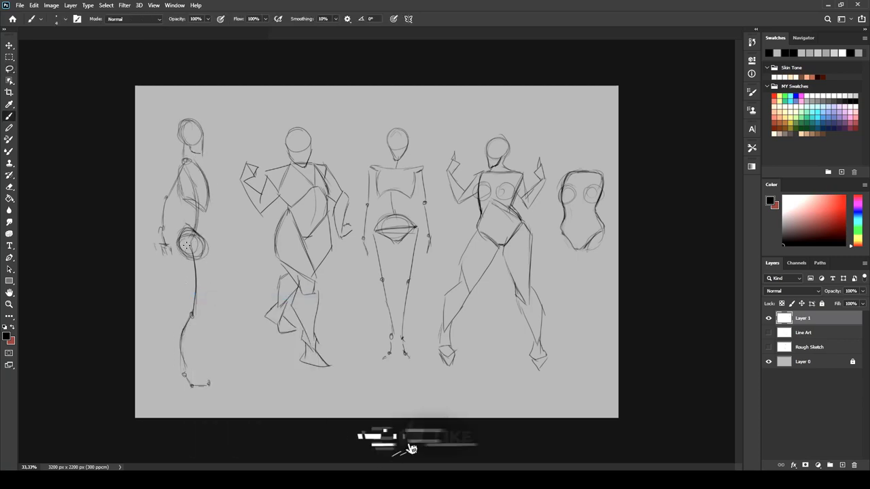
# Refine the side-view mannequin's proportions by shifting its head and ribcage forward and shortening the leg beneath the pelvis
pyautogui.press('l')
pyautogui.moveTo(174, 219); pyautogui.dragTo(178, 216)
pyautogui.moveTo(199, 378); pyautogui.dragTo(197, 371)
pyautogui.moveTo(205, 293); pyautogui.dragTo(197, 291)
pyautogui.moveTo(184, 367); pyautogui.dragTo(183, 360)
pyautogui.rightClick(191, 310)
pyautogui.click(200, 317)
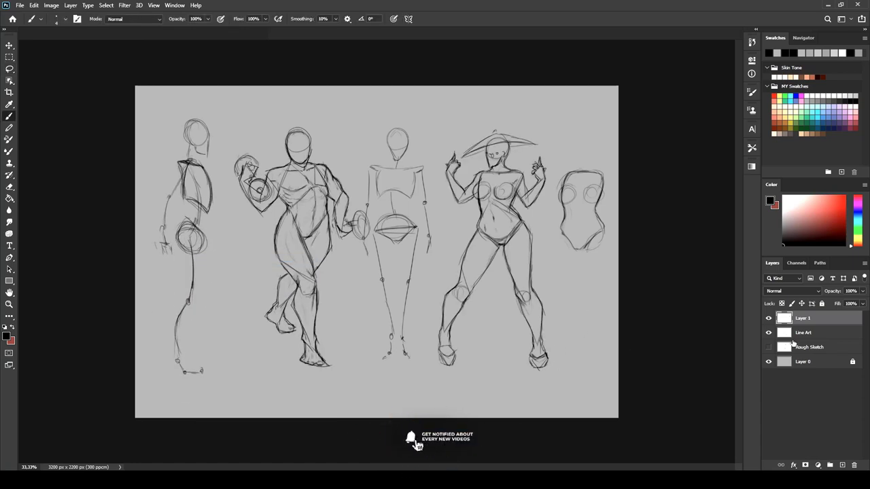
# Show the Line Art layer with the construction shapes, and toggle Layer 1 off and on to compare them with the finished figures
pyautogui.click(769, 332)
pyautogui.click(769, 332)
pyautogui.click(769, 318)
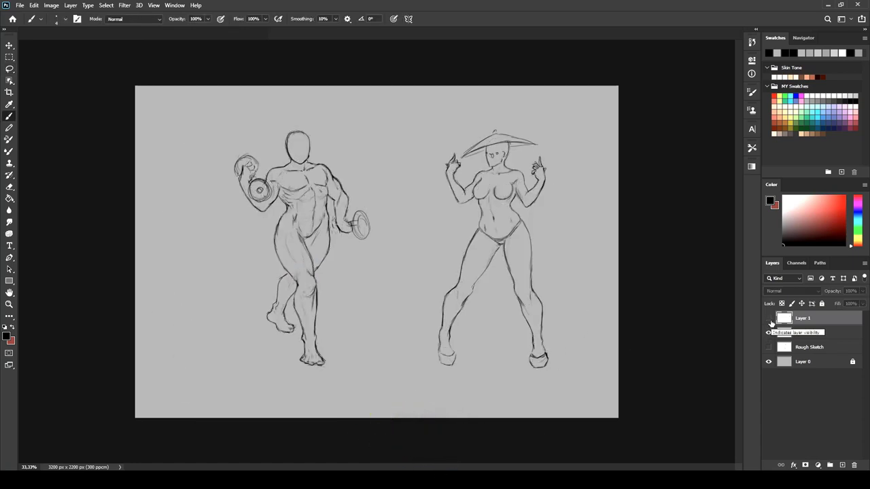
pyautogui.click(768, 319)
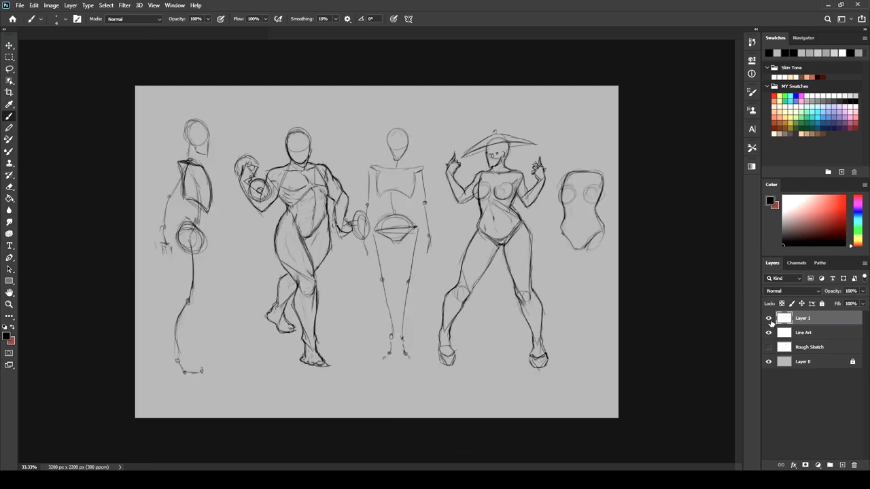
pyautogui.click(769, 318)
pyautogui.click(768, 318)
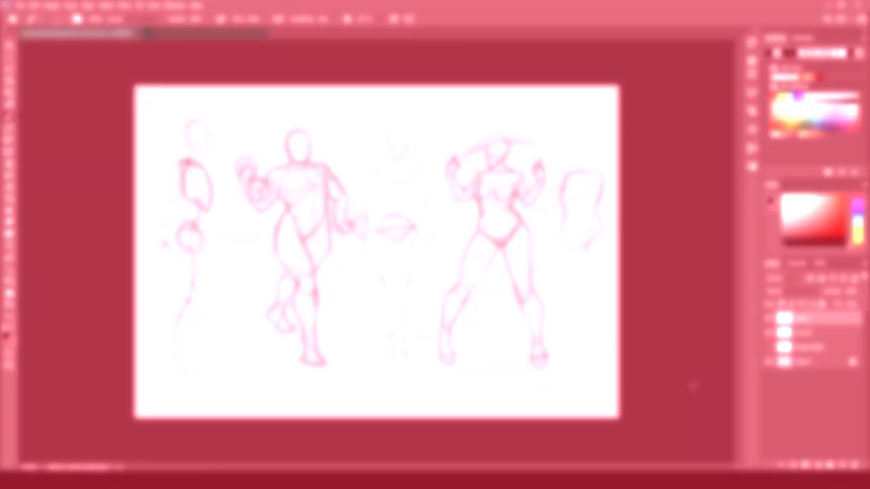